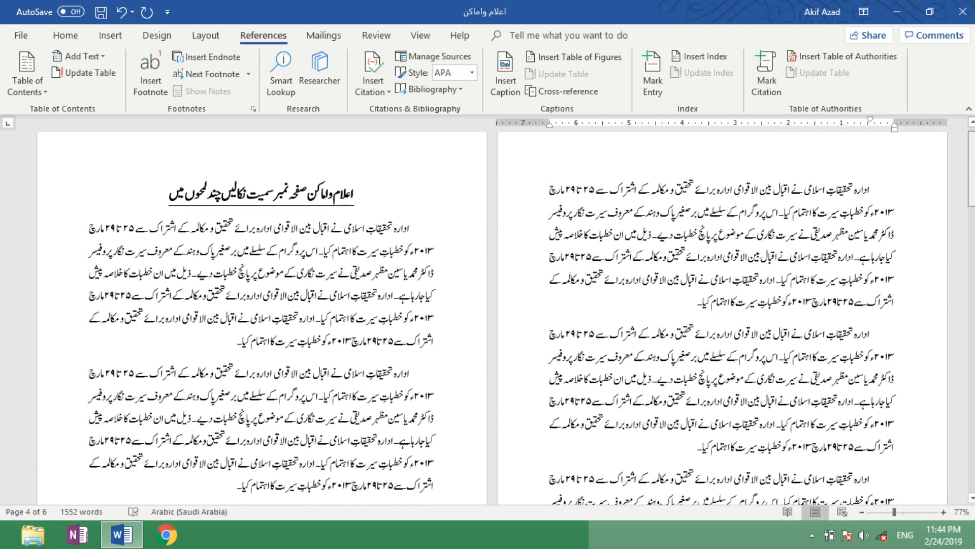
left_click(683, 300)
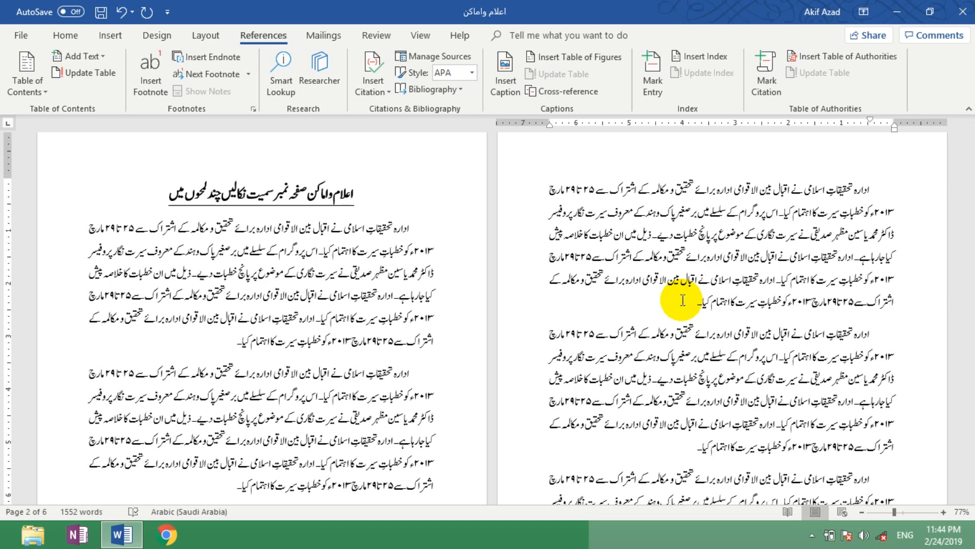
left_click(412, 250)
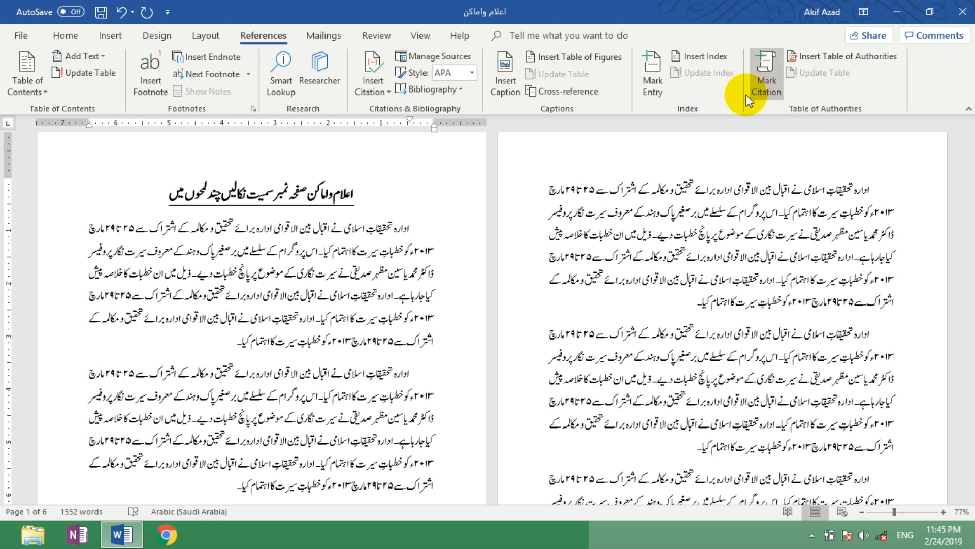
left_click(666, 195)
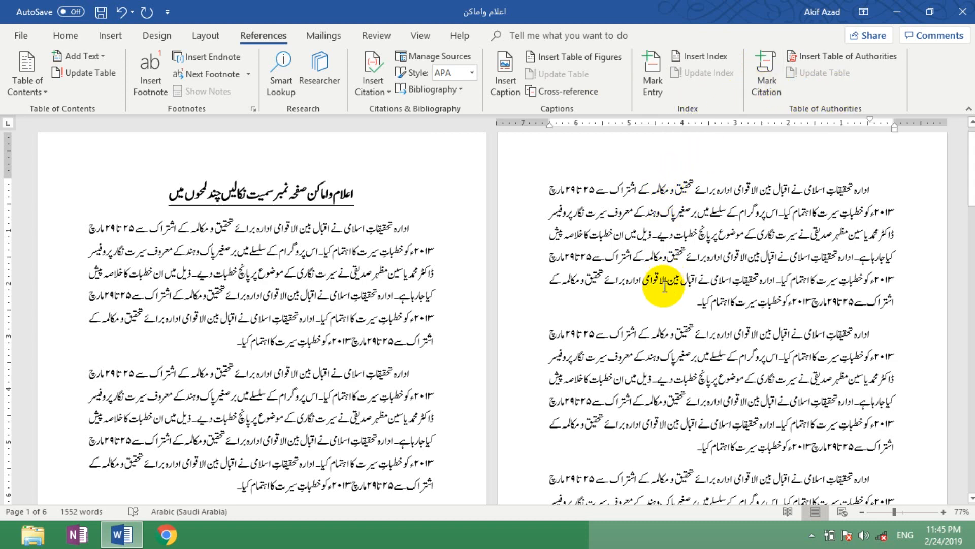
left_click_drag(685, 301, 753, 288)
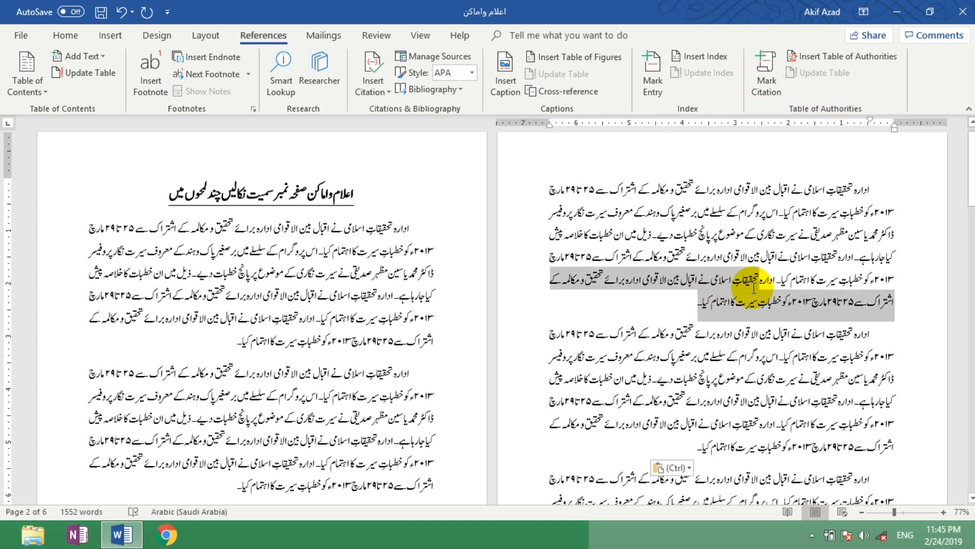
left_click(704, 258)
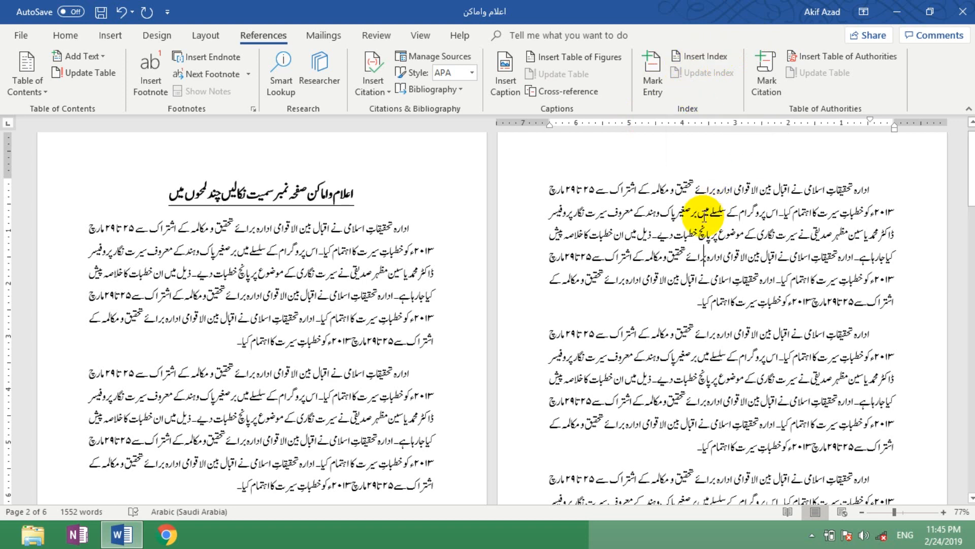
key("ctrl+v")
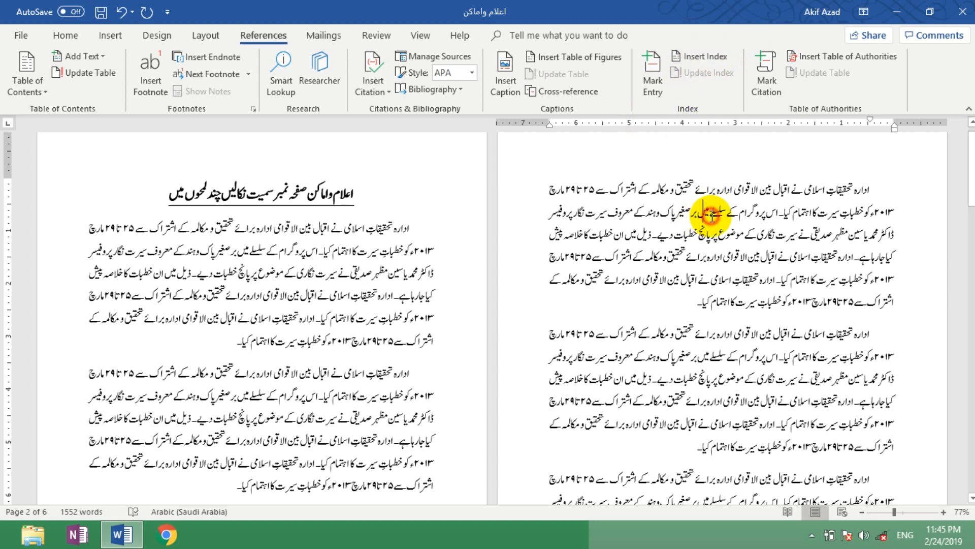
double_click(714, 215)
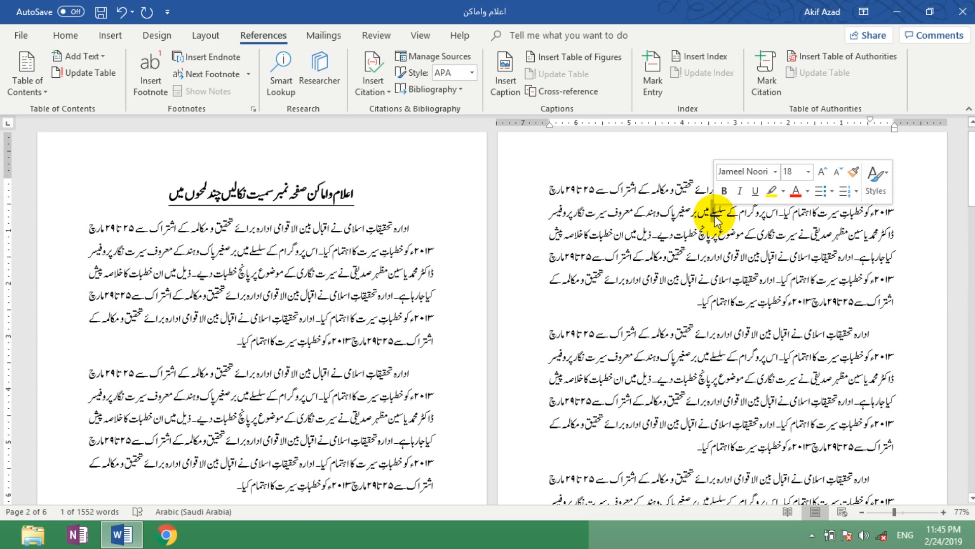
left_click(714, 218)
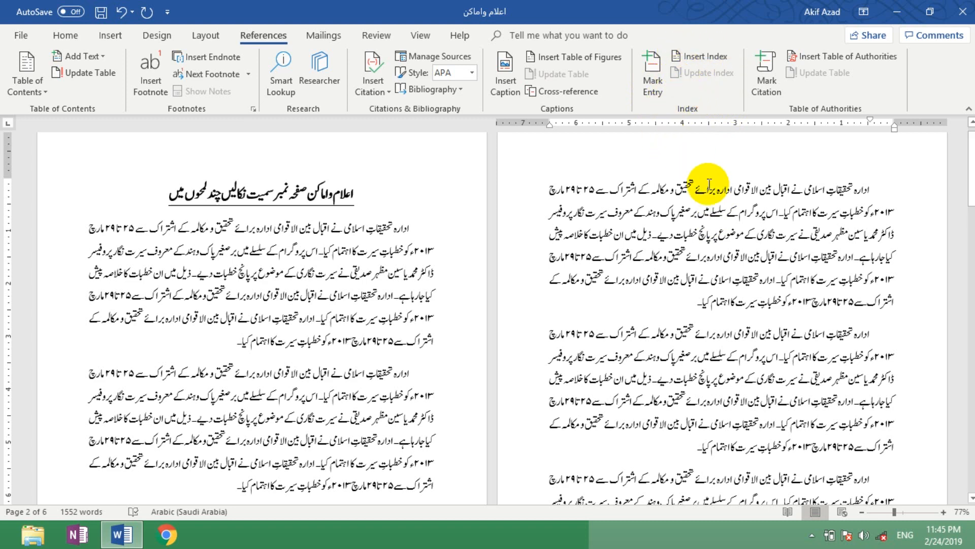
double_click(713, 214)
key("ctrl+c")
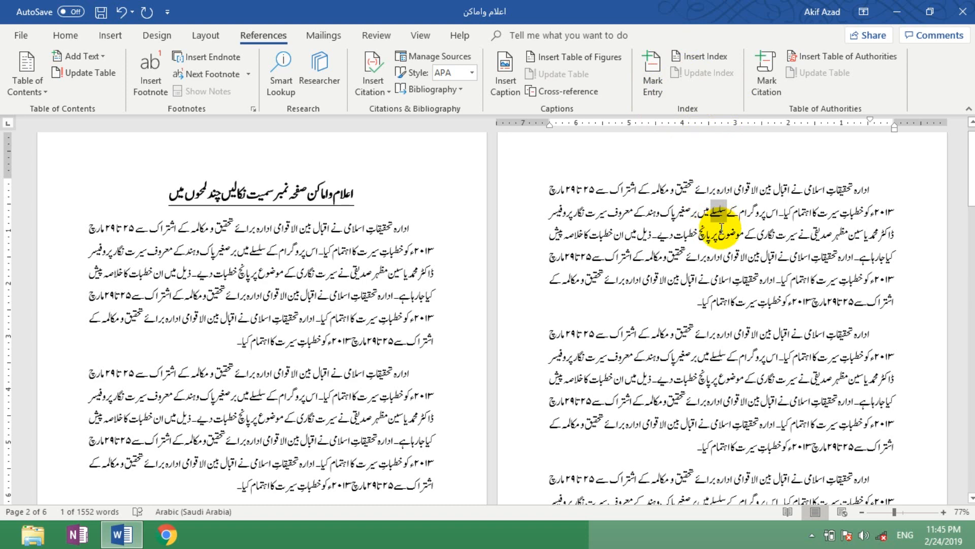
left_click(720, 227)
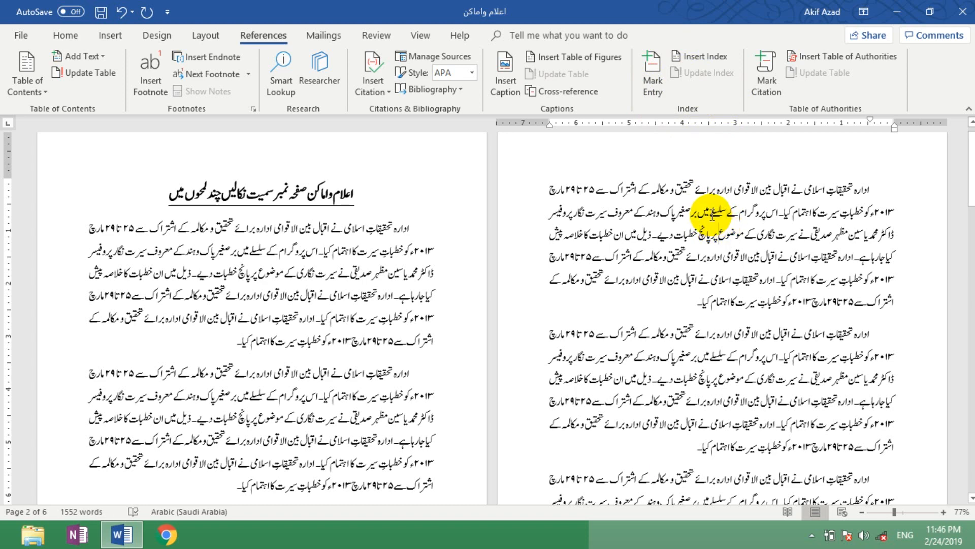
key("ctrl+v")
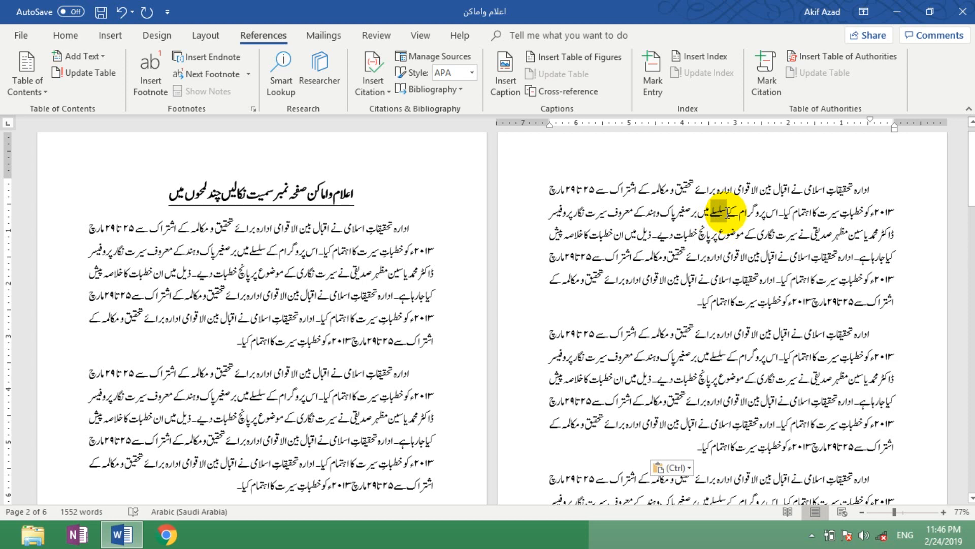
double_click(722, 213)
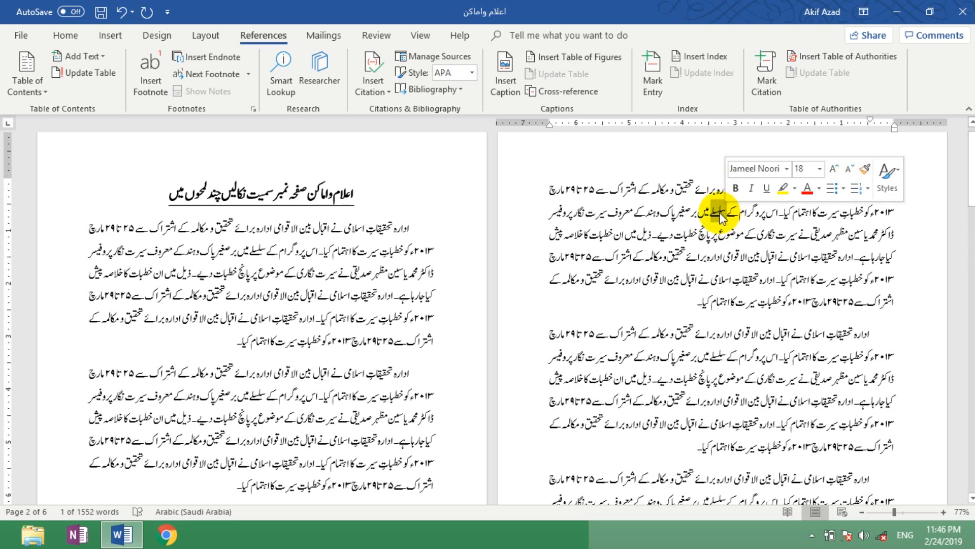
left_click(709, 212)
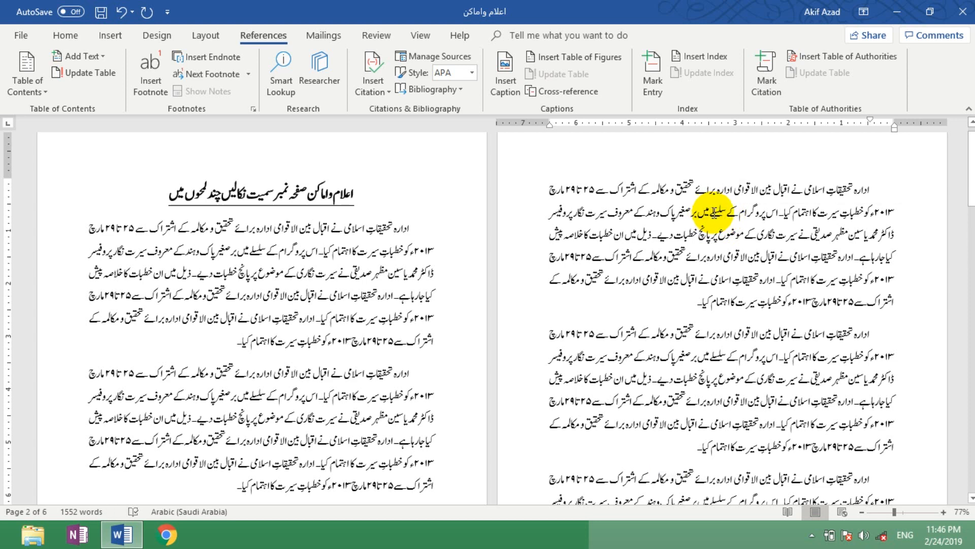
triple_click(711, 213)
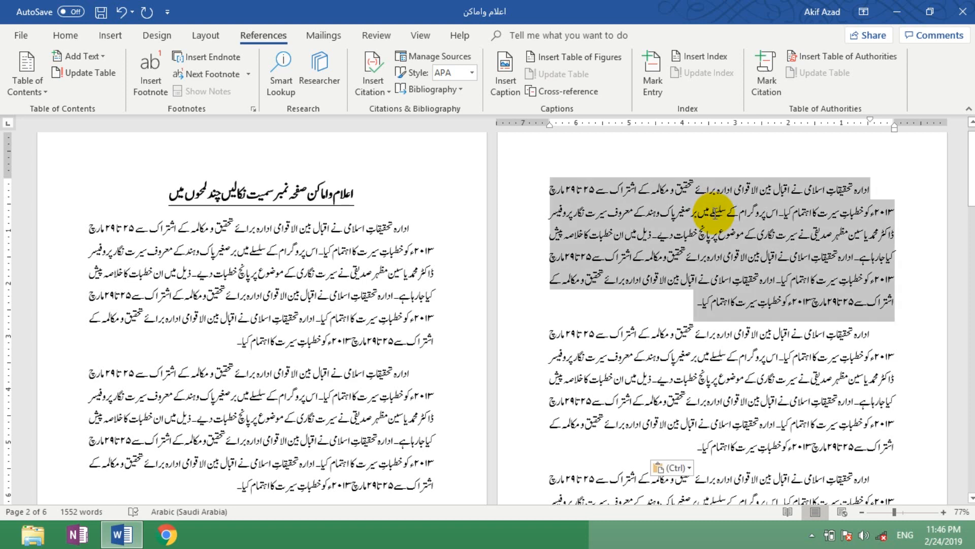
left_click(713, 214)
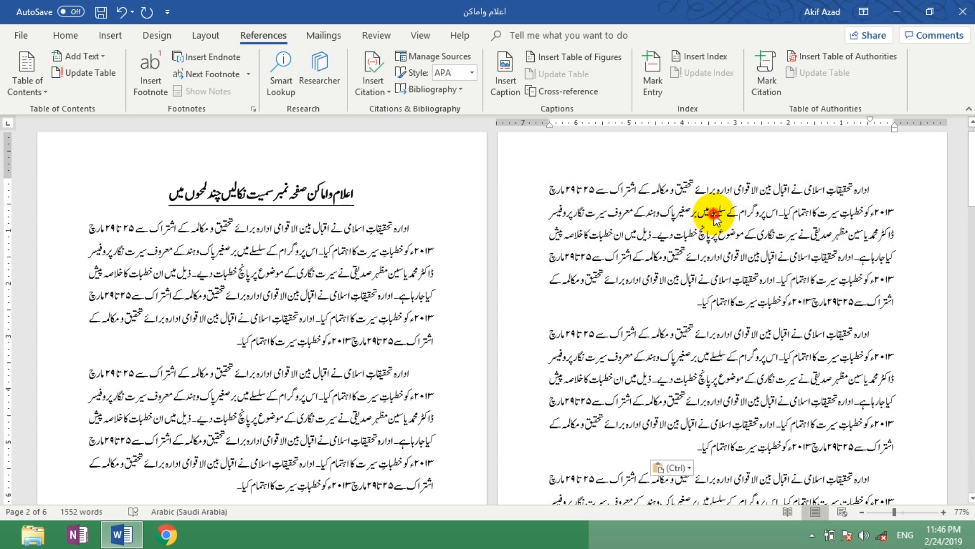
Step: Mark the word سلسلے in the second line of page 2 as an index entry with the current page option
double_click(713, 213)
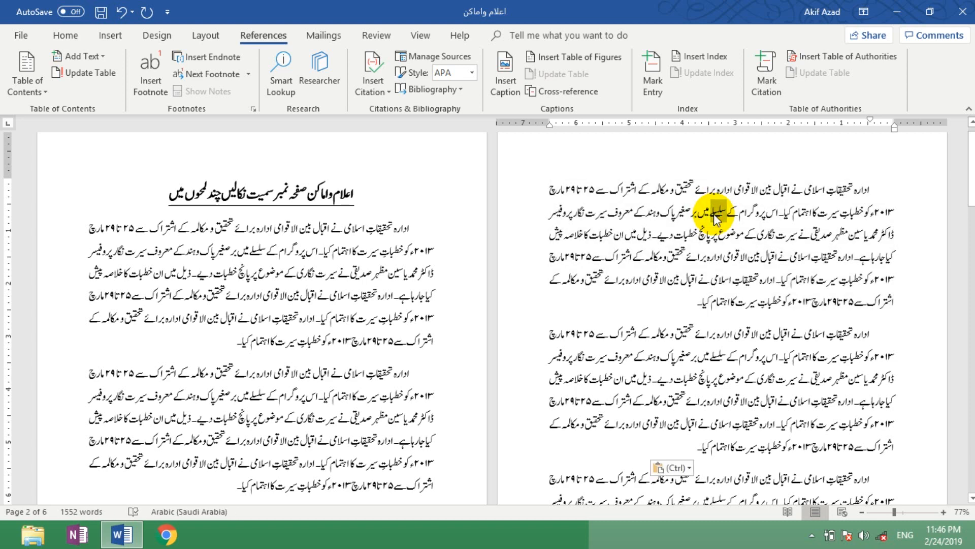
left_click(653, 77)
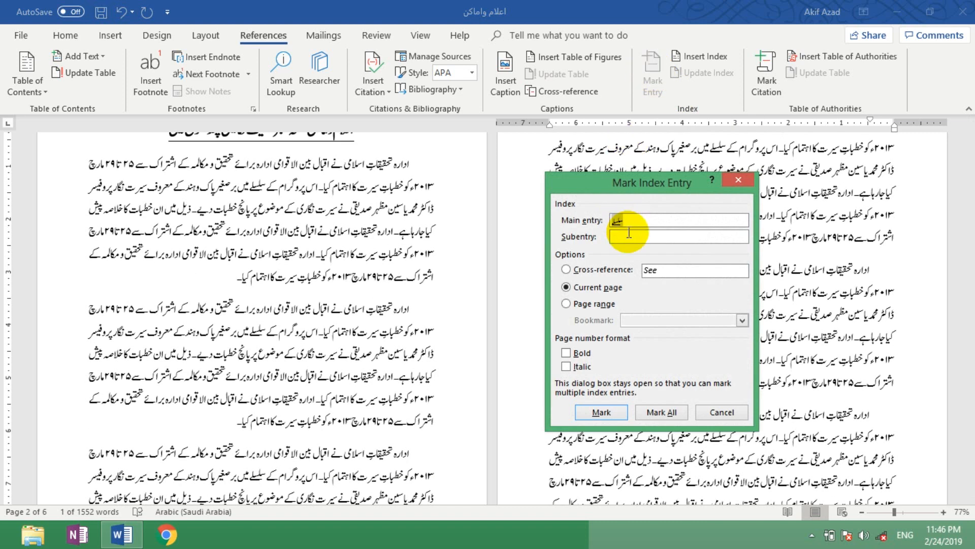
left_click(632, 221)
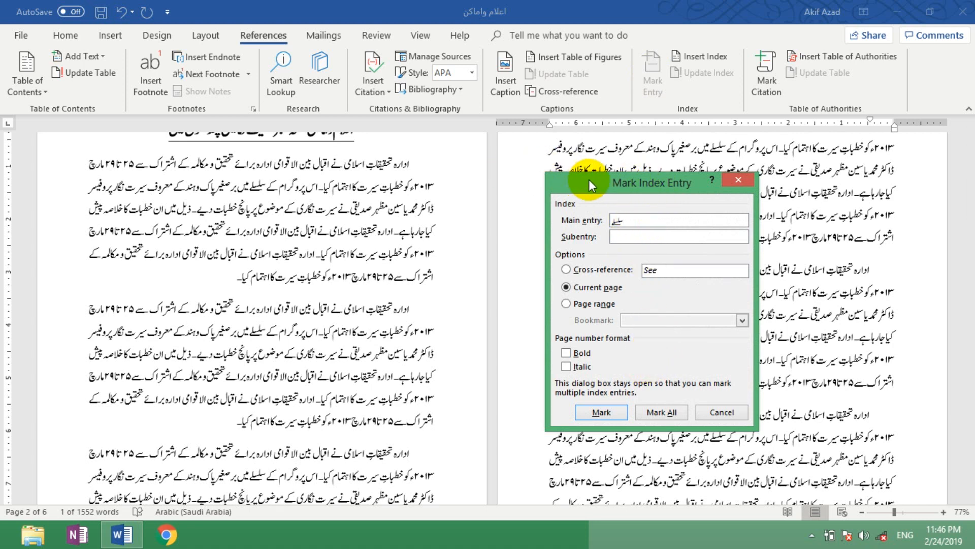
left_click_drag(651, 176, 536, 157)
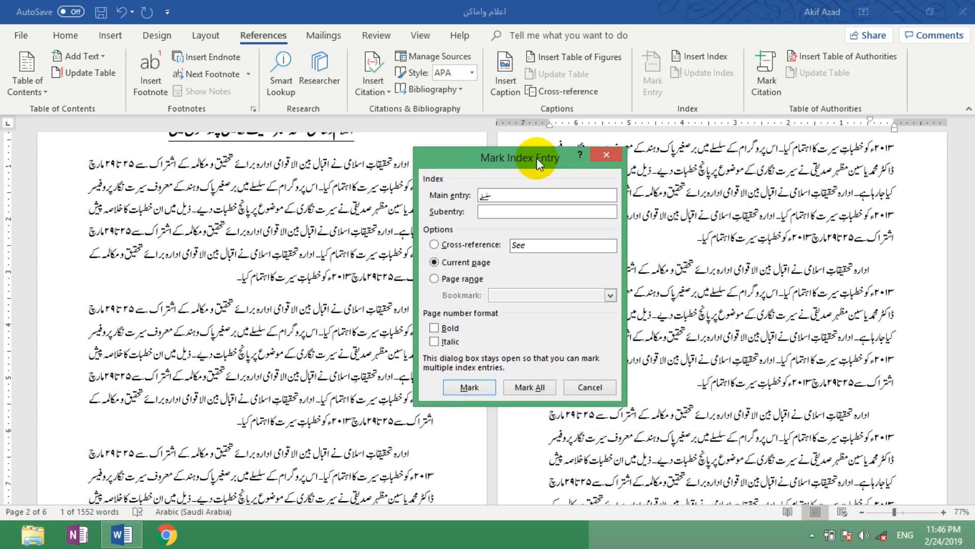
left_click(478, 389)
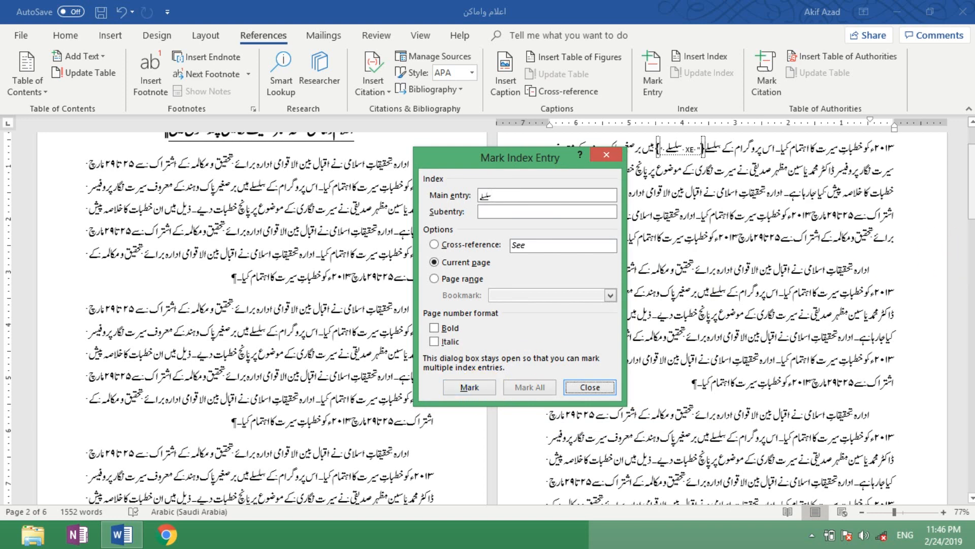
Step: Delete the XE index field following سلسلے in the first paragraph of page 2
left_click_drag(972, 208, 973, 197)
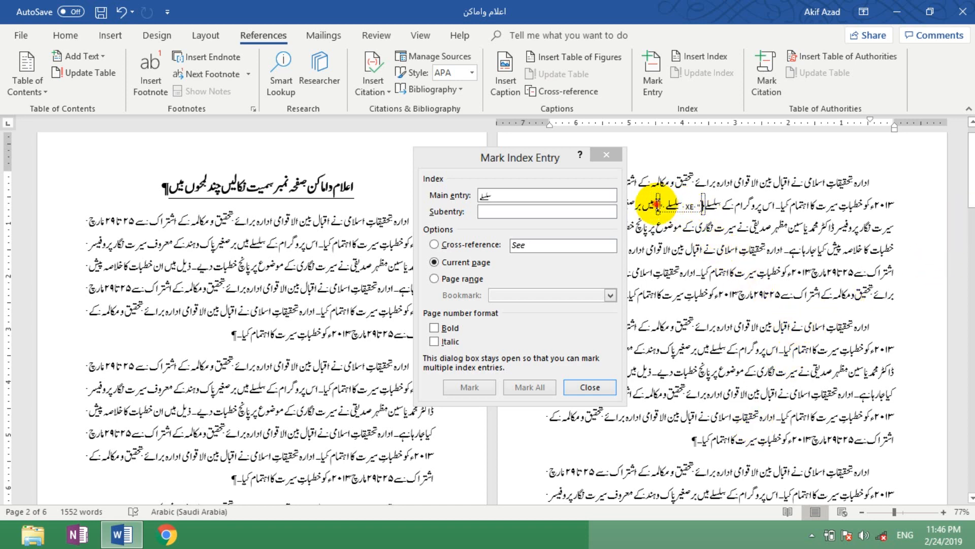
left_click_drag(657, 203, 674, 202)
key("Delete")
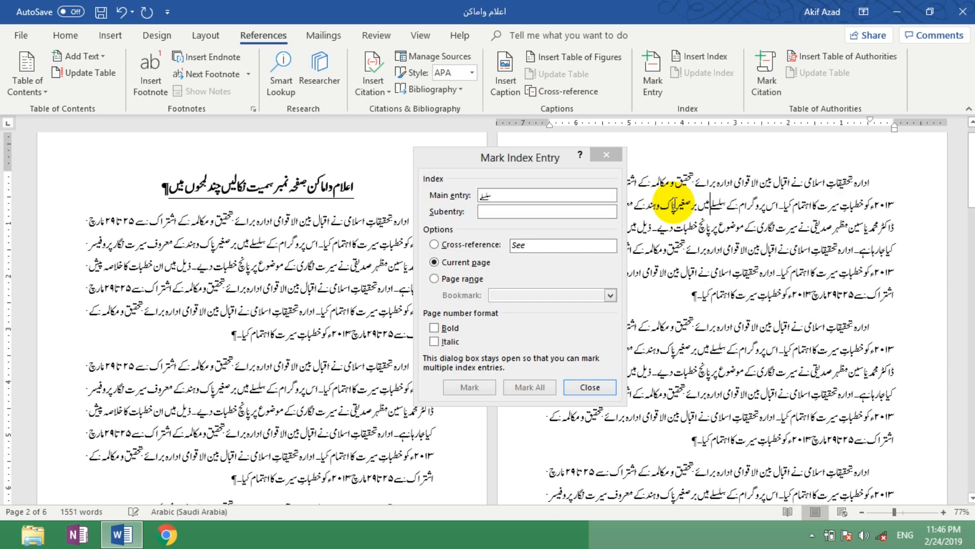
Step: Select سلسلے in the first paragraph of page 2 and try to mark all its occurrences as index entries
triple_click(720, 209)
left_click(722, 209)
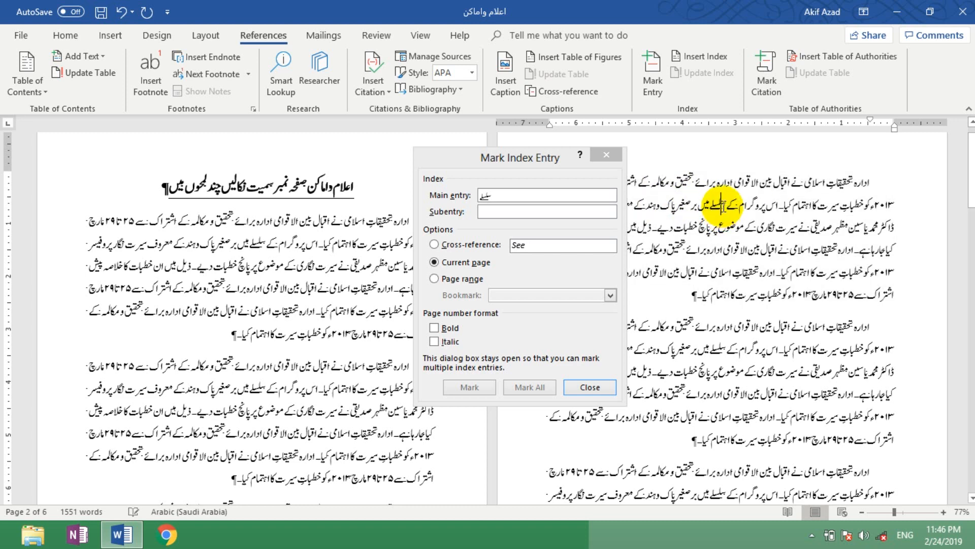
left_click(726, 206)
double_click(723, 206)
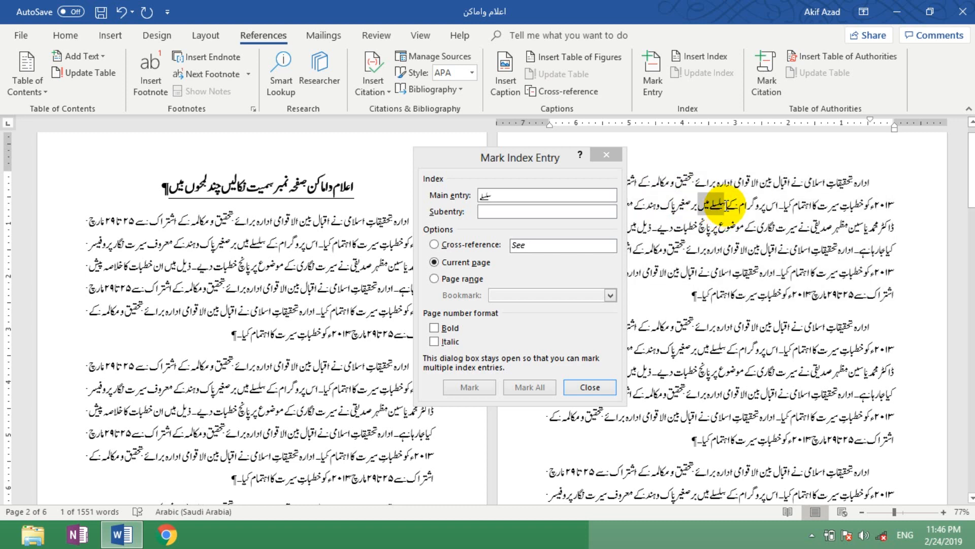
key("ctrl+shift+Right")
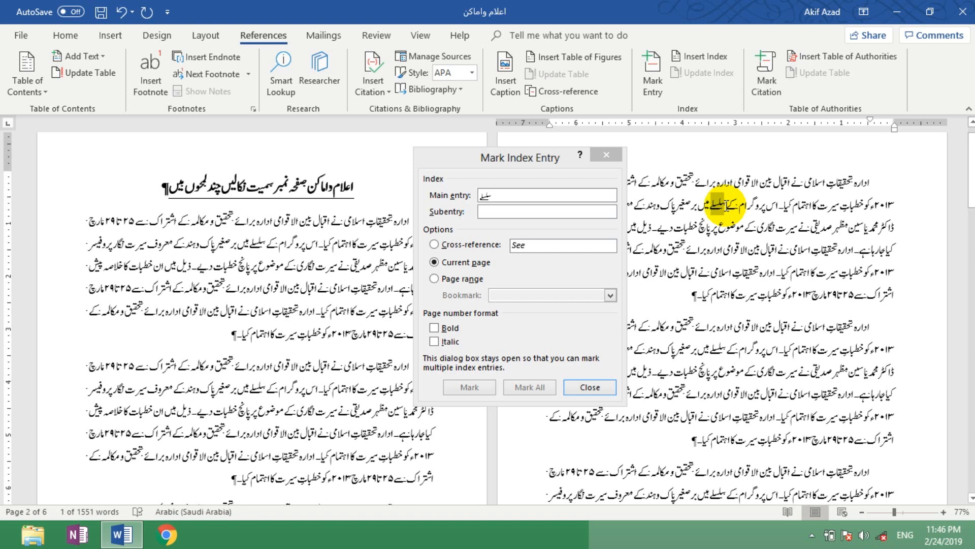
left_click(508, 358)
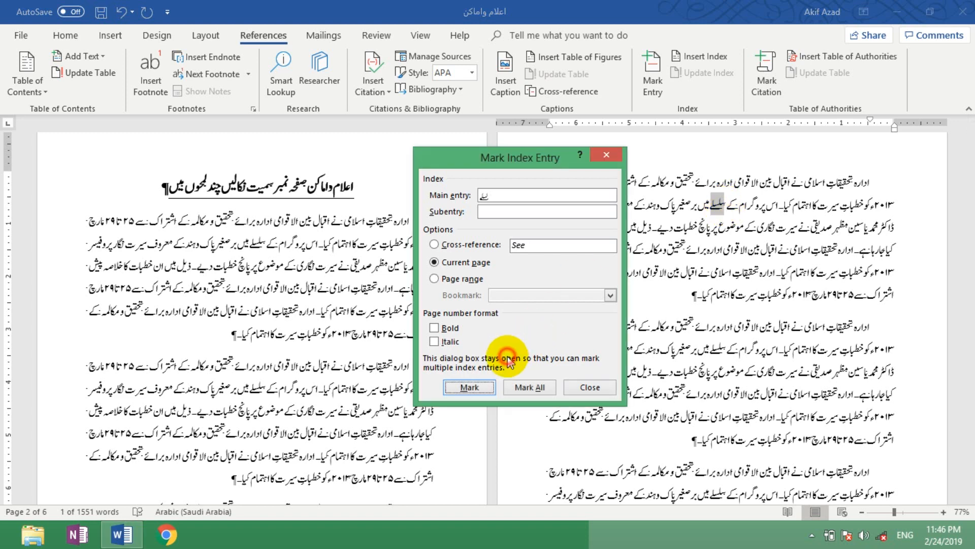
left_click(530, 387)
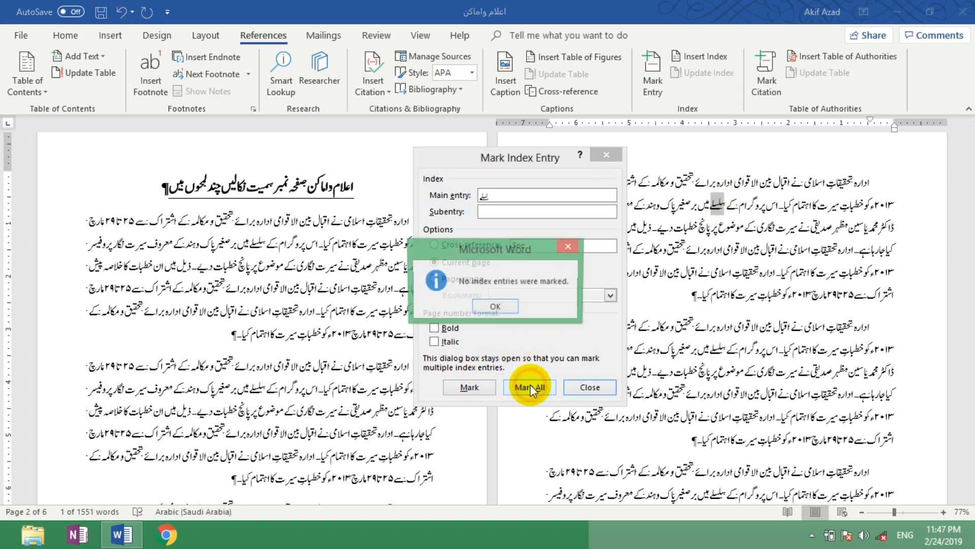
left_click(498, 306)
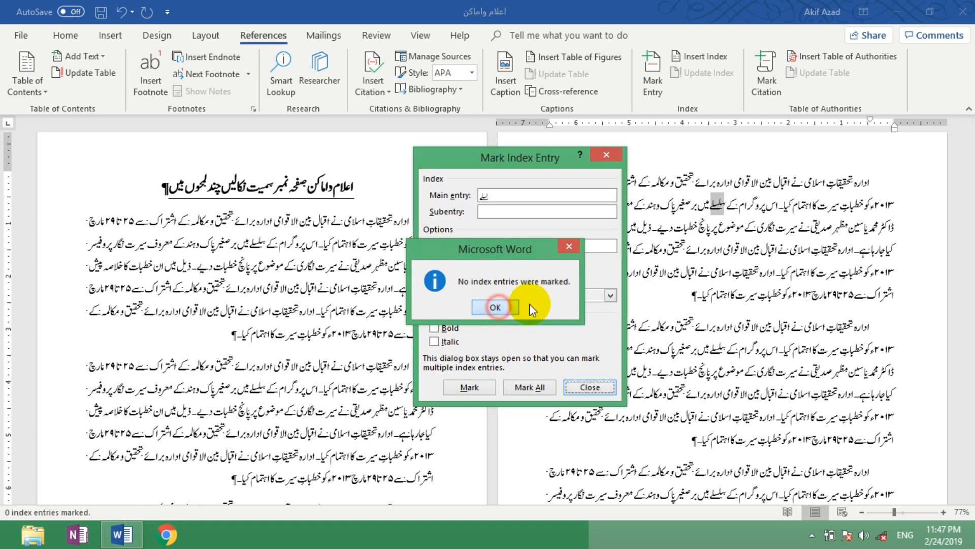
left_click(749, 206)
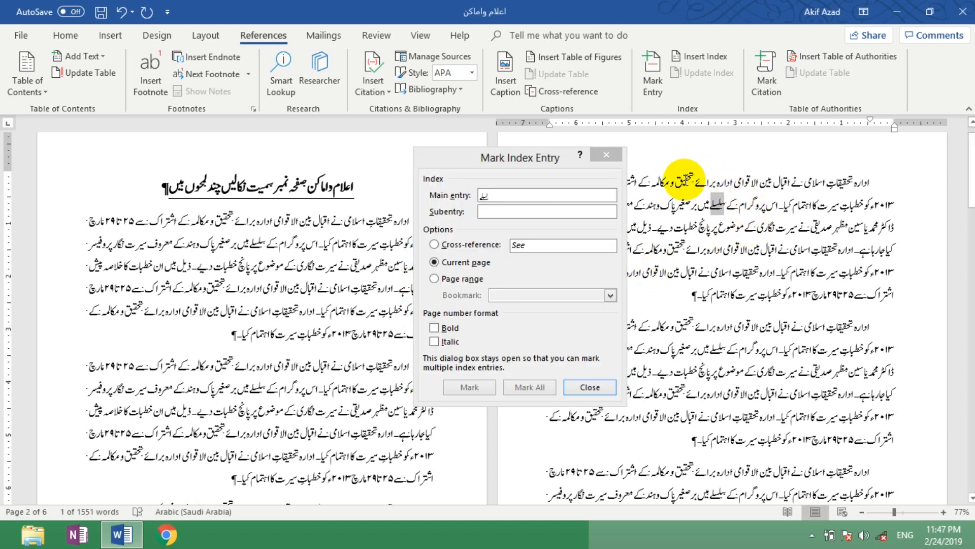
Step: Try to mark all occurrences of the word تحقیق, selected in the first line of page 2, as index entries
double_click(685, 182)
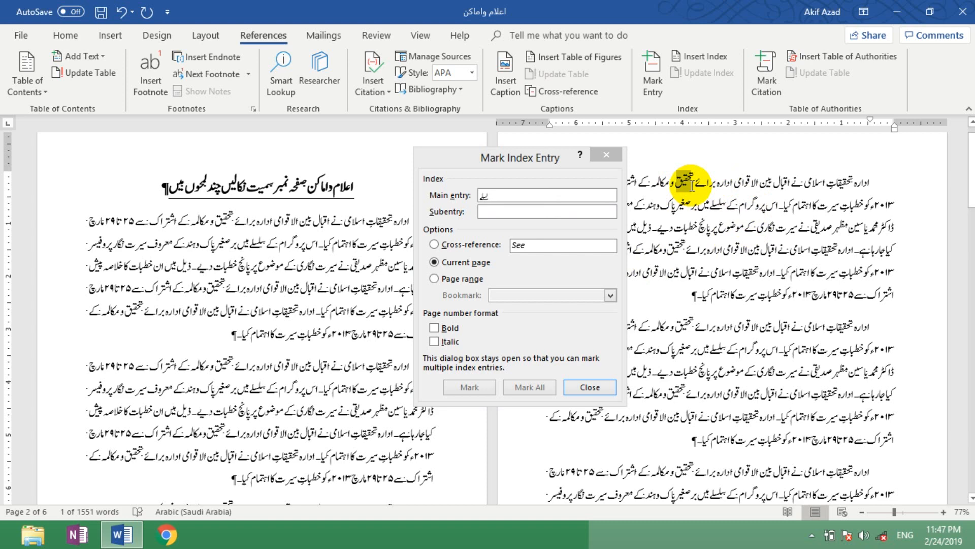
left_click(533, 330)
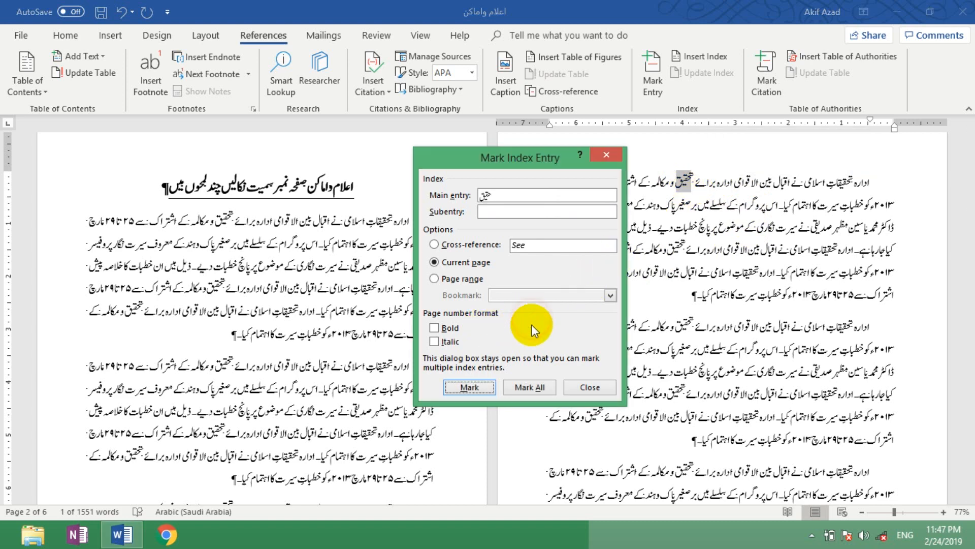
left_click(538, 388)
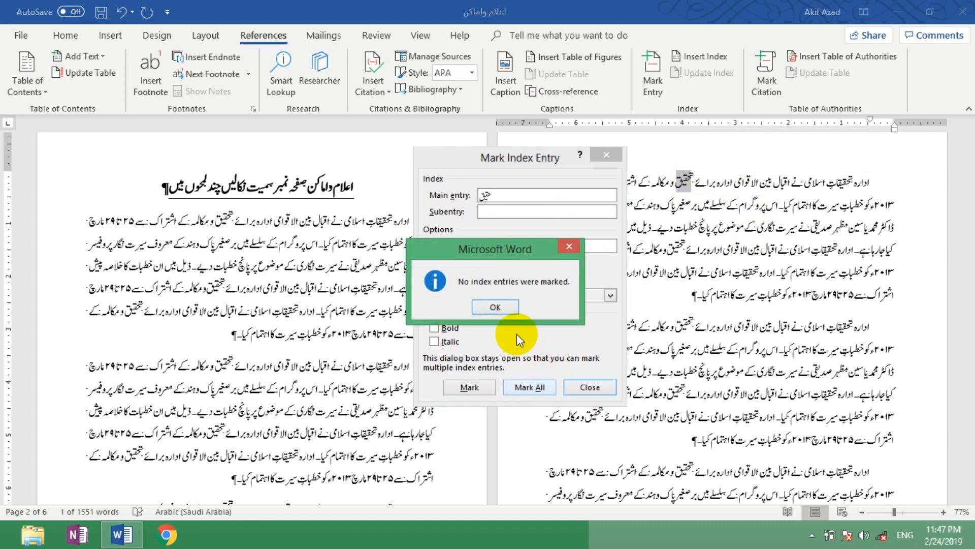
left_click(486, 306)
left_click(634, 191)
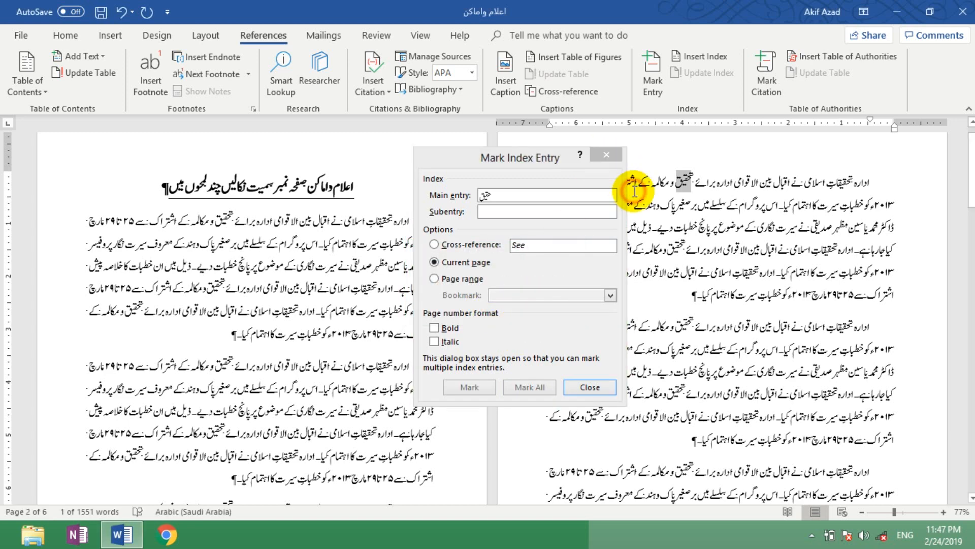
Step: Reselect the whole word تحقیق in the first line of page 2 and mark all its occurrences for the index
left_click(693, 182)
double_click(693, 181)
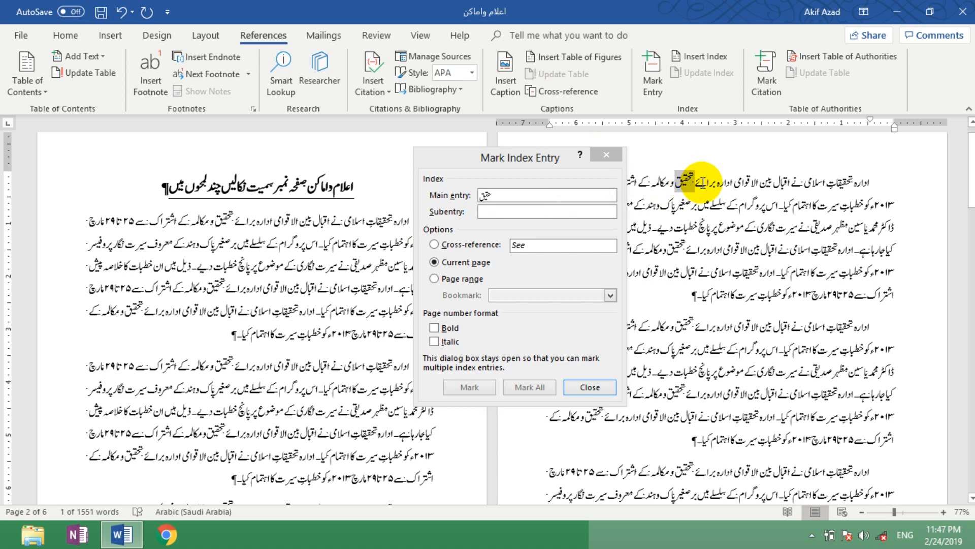
left_click(503, 373)
left_click(535, 386)
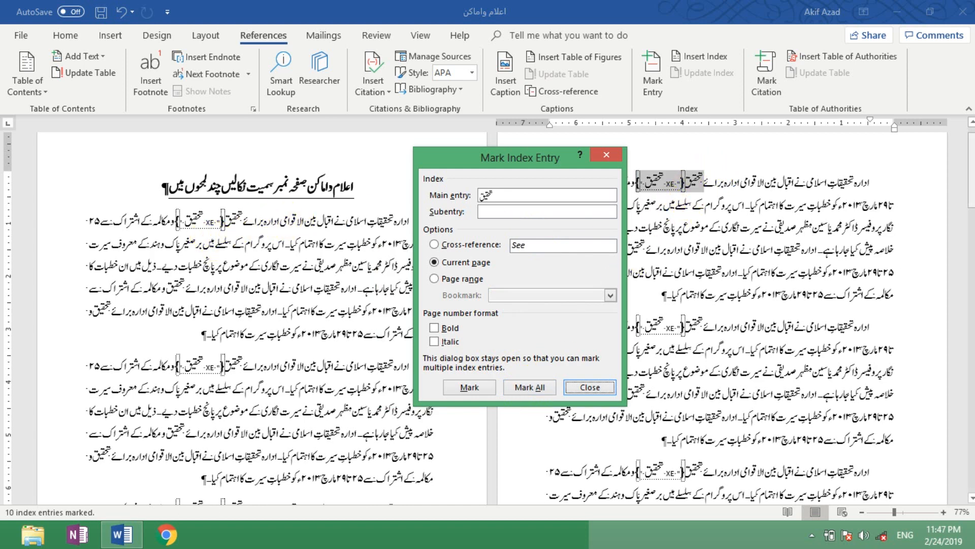
Step: Close the Mark Index Entry dialog and examine the XE field following تحقیق in the first paragraph of page 2
mouse_move(972, 182)
left_mouse_down()
mouse_move(972, 283)
mouse_move(972, 169)
left_mouse_up()
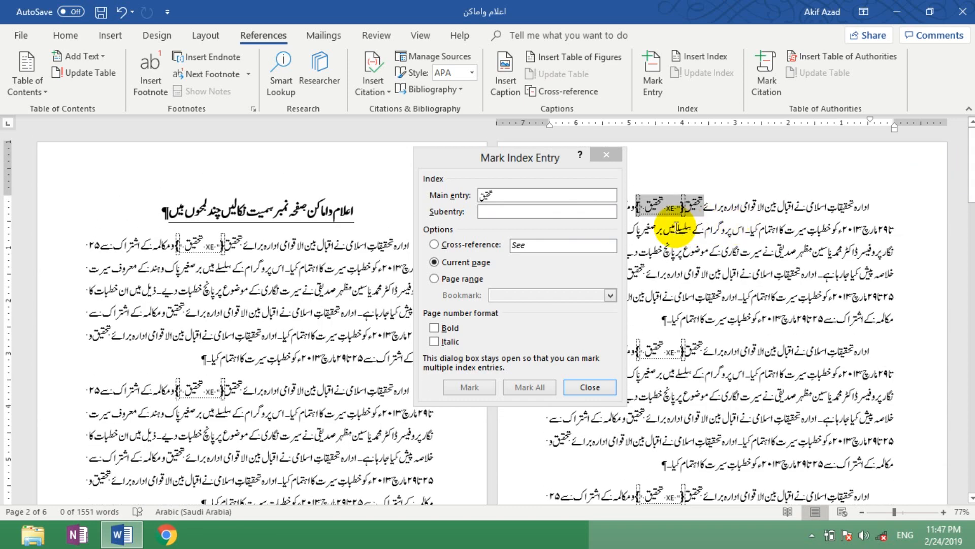
left_click(590, 387)
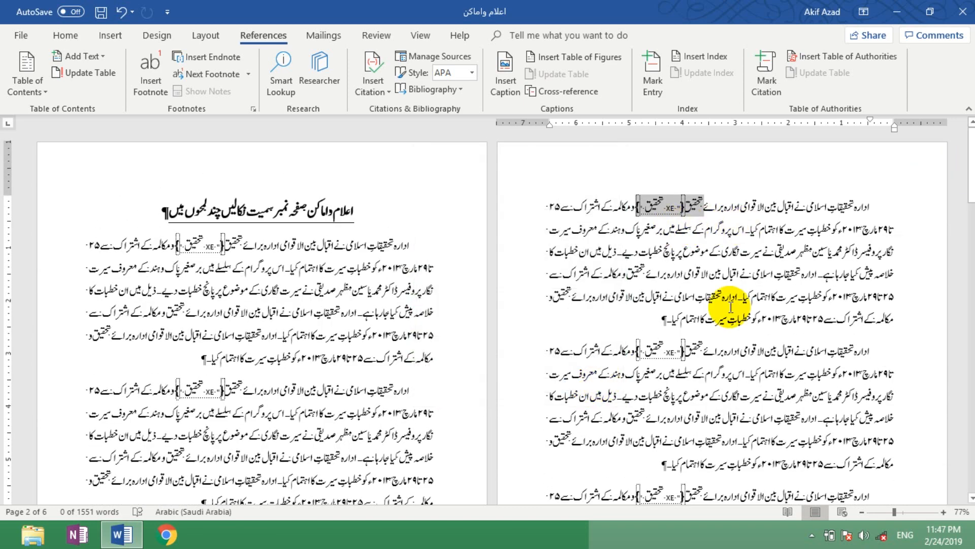
left_click(666, 318)
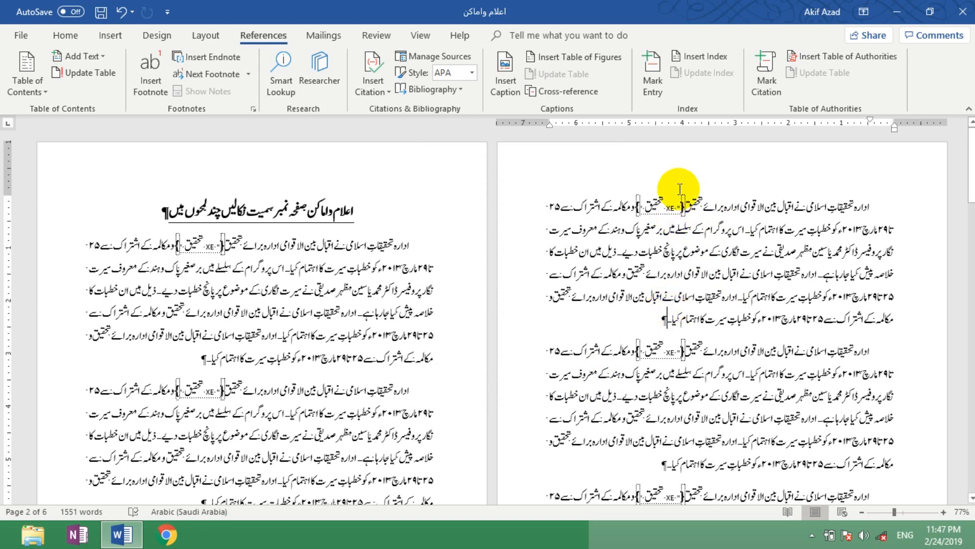
left_click(383, 205)
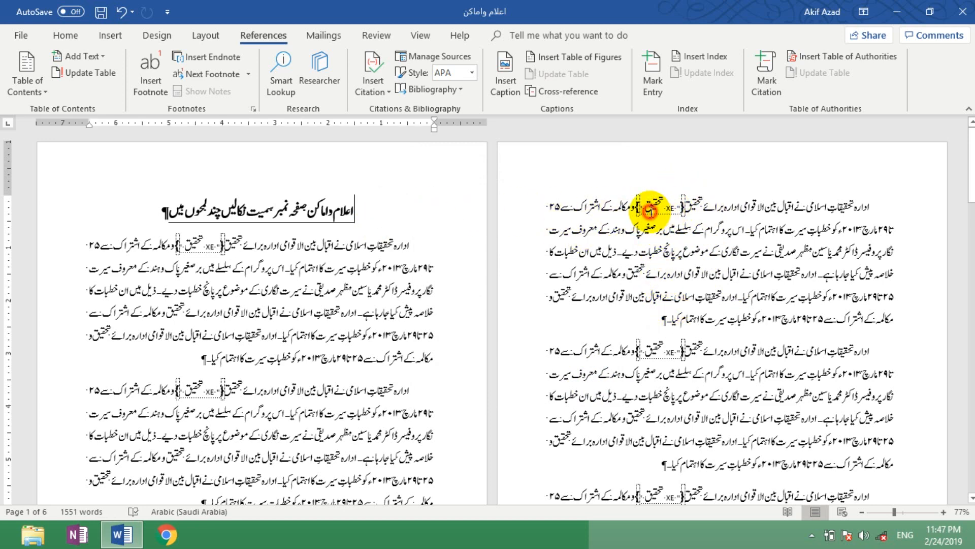
left_click(662, 208)
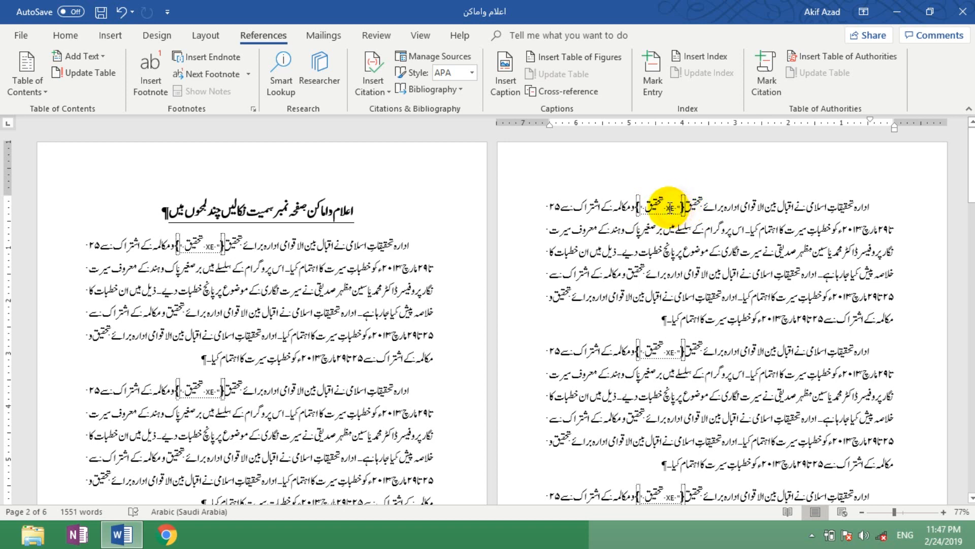
double_click(669, 207)
left_click(657, 226)
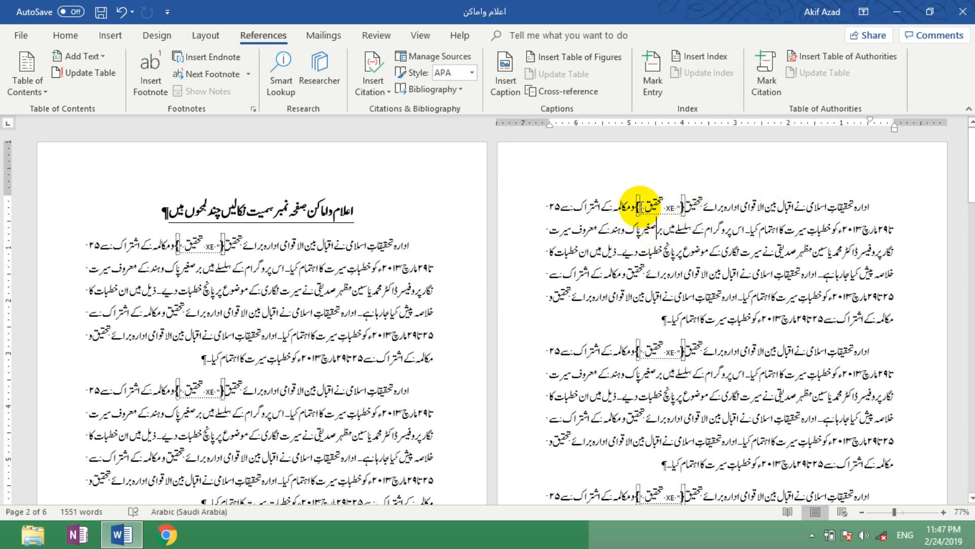
left_click(637, 207)
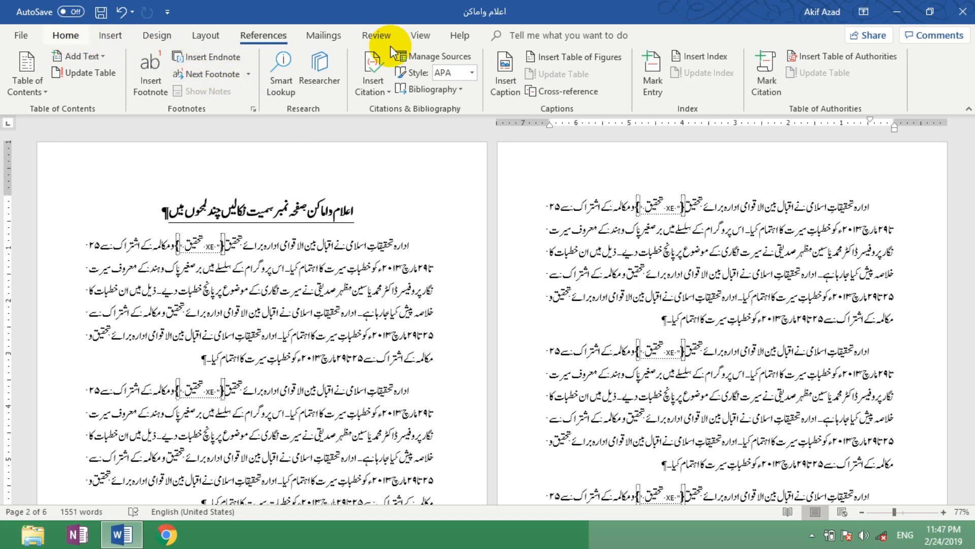
Step: Toggle the display of formatting marks to hide the XE fields in the document
left_click(75, 40)
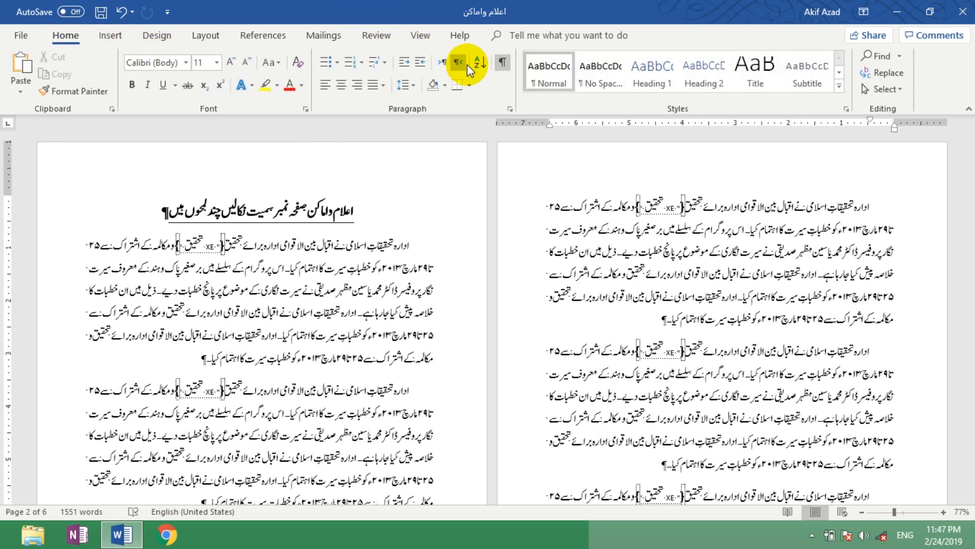
left_click(503, 64)
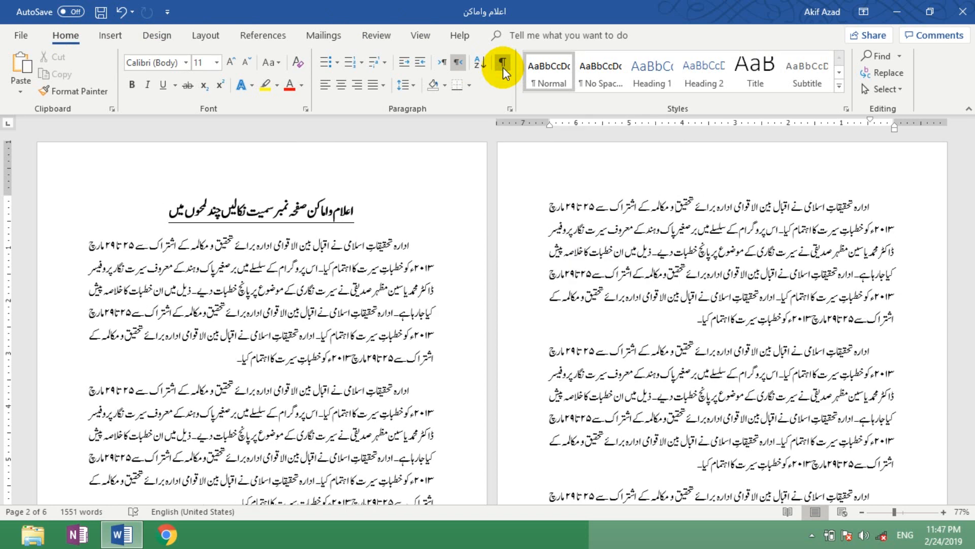
left_click(503, 65)
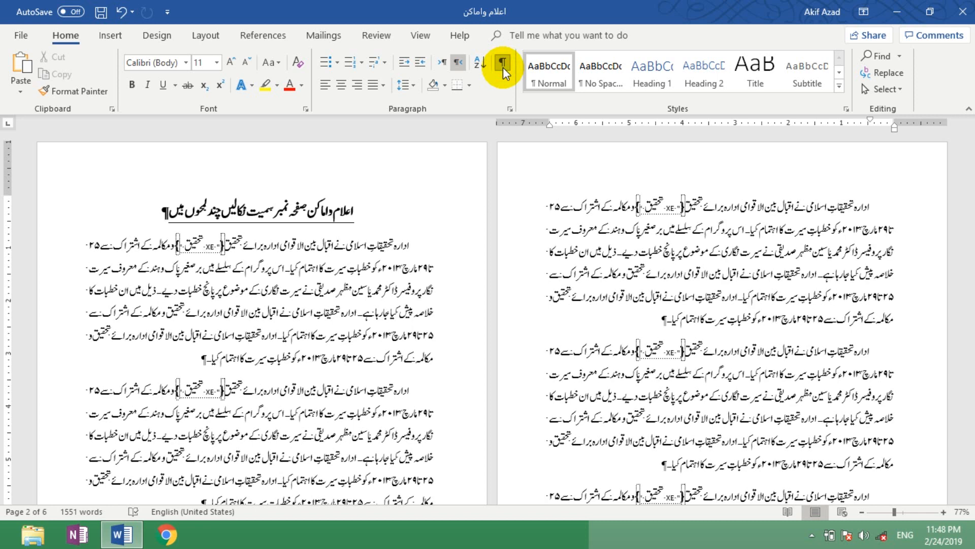
Step: Select the word خطبات in the first paragraph of page 2 and mark all its occurrences as index entries
left_click(701, 272)
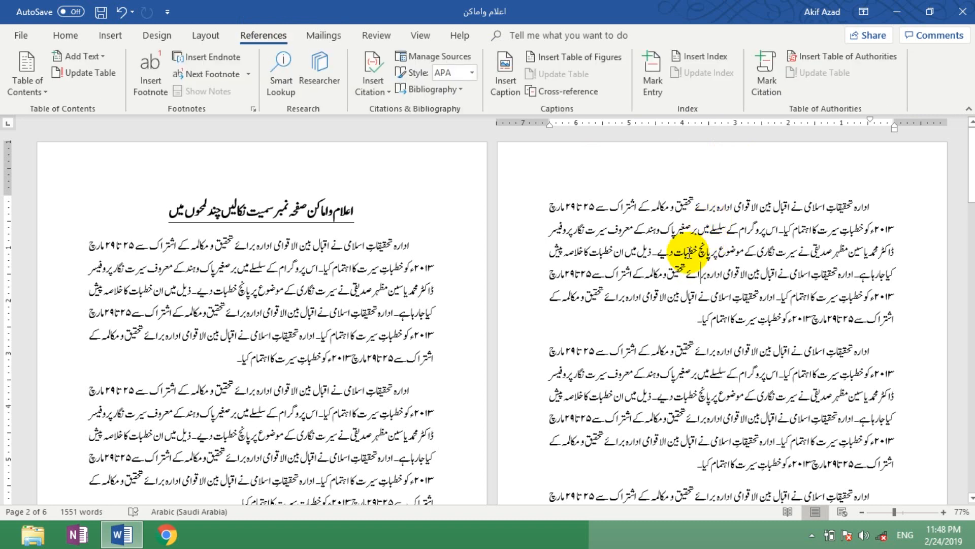
double_click(684, 251)
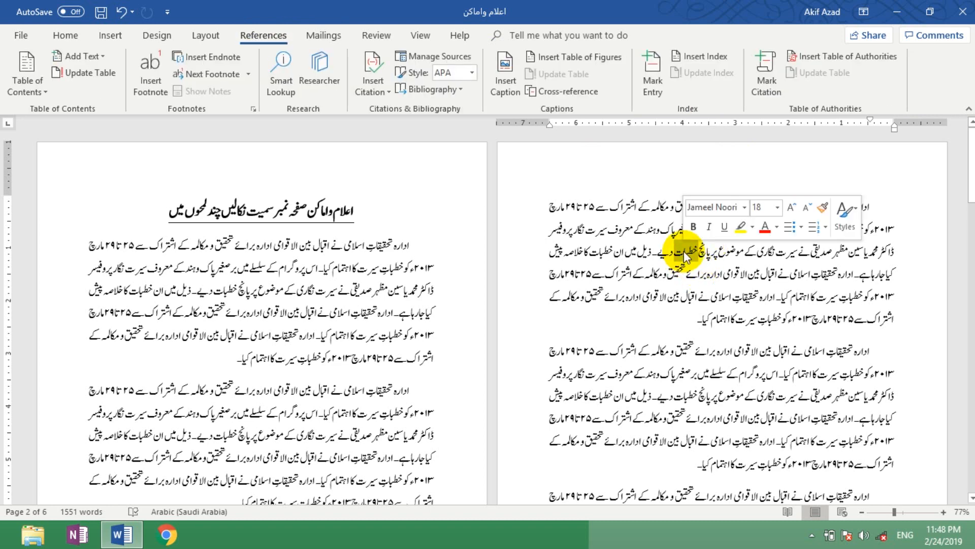
left_click(648, 66)
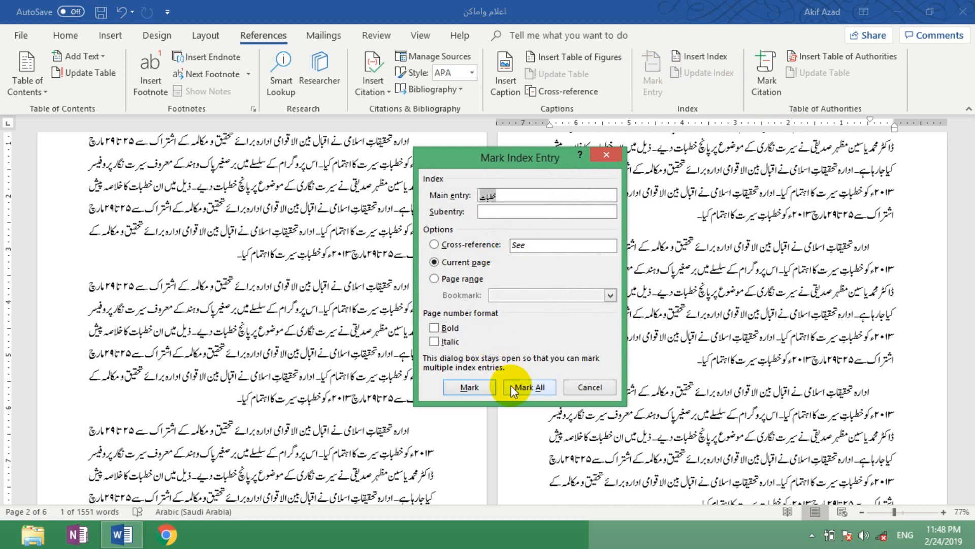
left_click(536, 386)
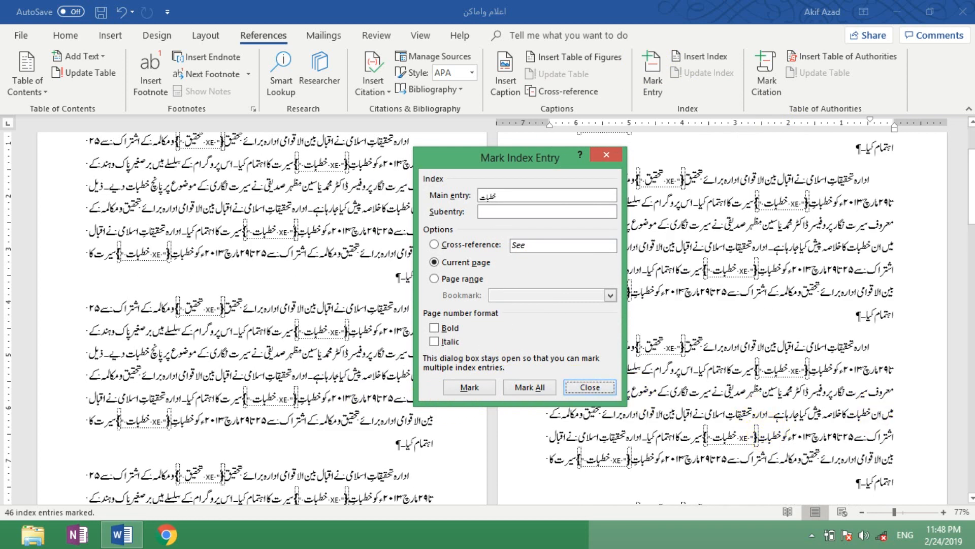
left_click(589, 387)
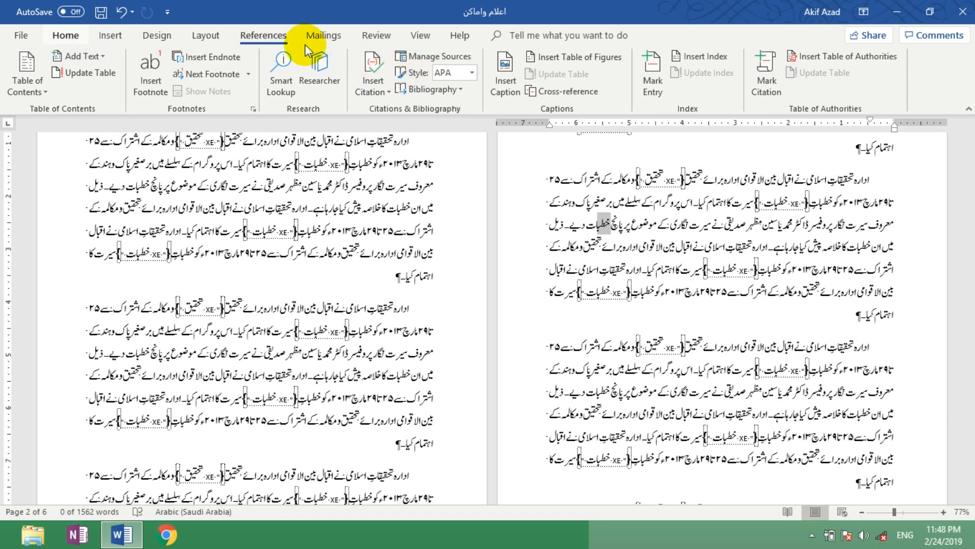
Step: Hide the formatting marks and XE fields again after marking خطبات
left_click(66, 35)
left_click(503, 62)
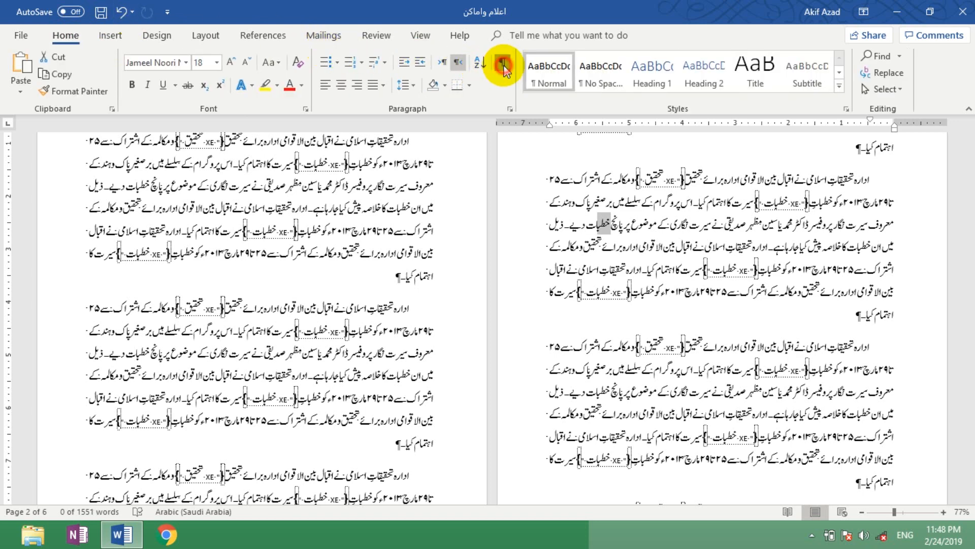
left_click(708, 348)
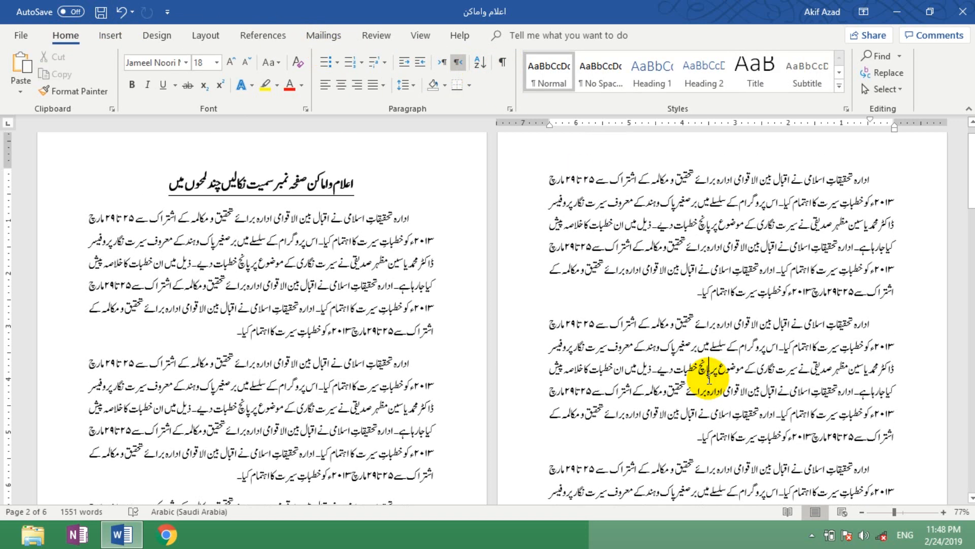
Step: Place the insertion point at the end of the document, on the empty last page
key("ctrl+End")
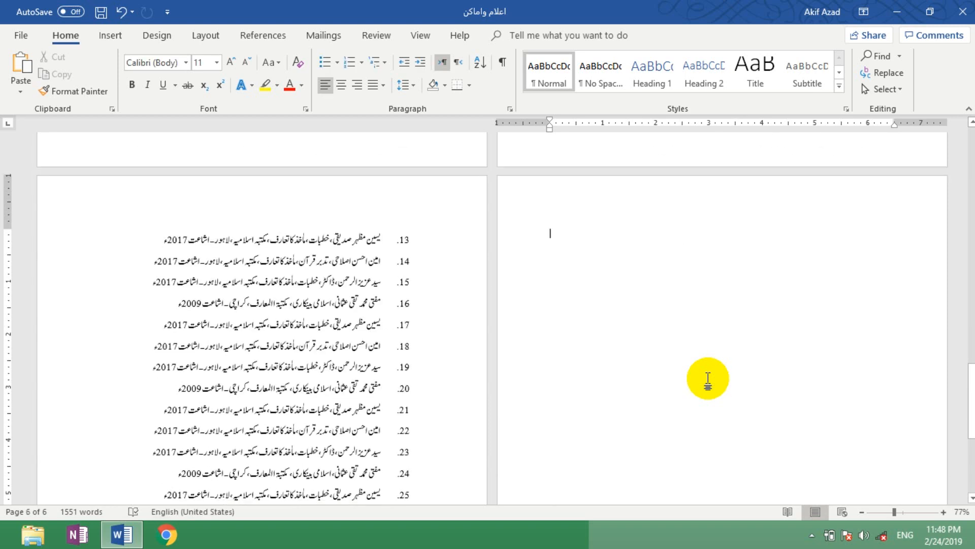
mouse_move(971, 400)
left_mouse_down()
mouse_move(974, 374)
mouse_move(974, 407)
left_mouse_up()
left_click(535, 227)
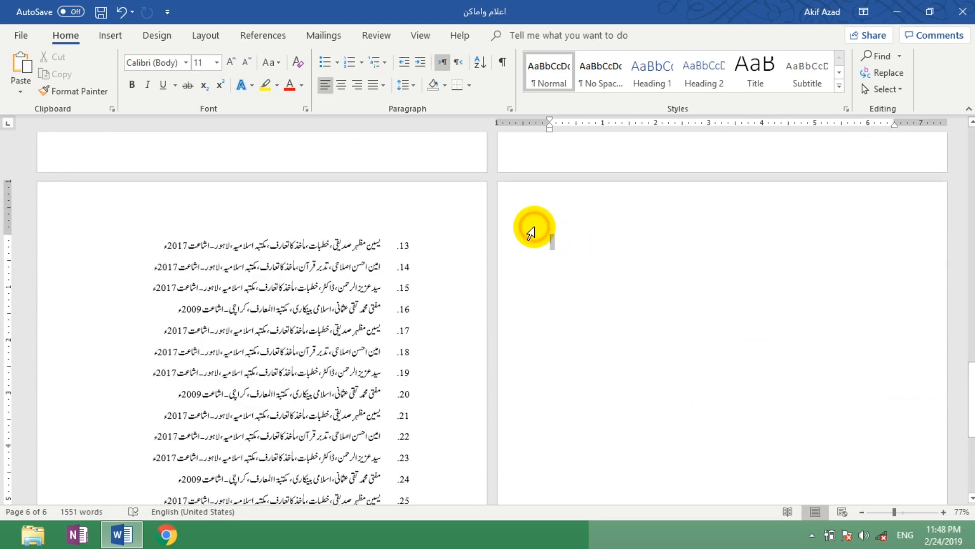
left_click(570, 237)
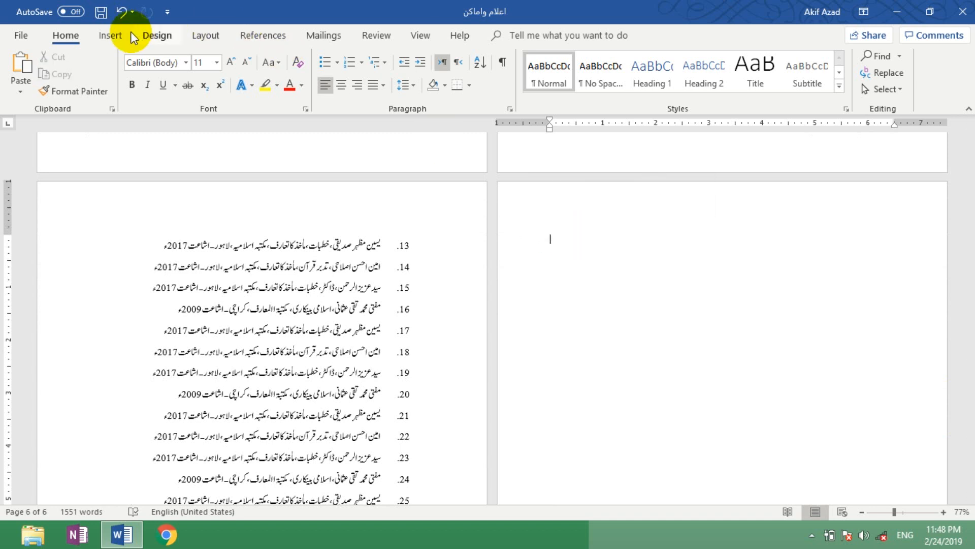
Step: Insert an indented two-column index on the empty last page, using the From template format
left_click(273, 36)
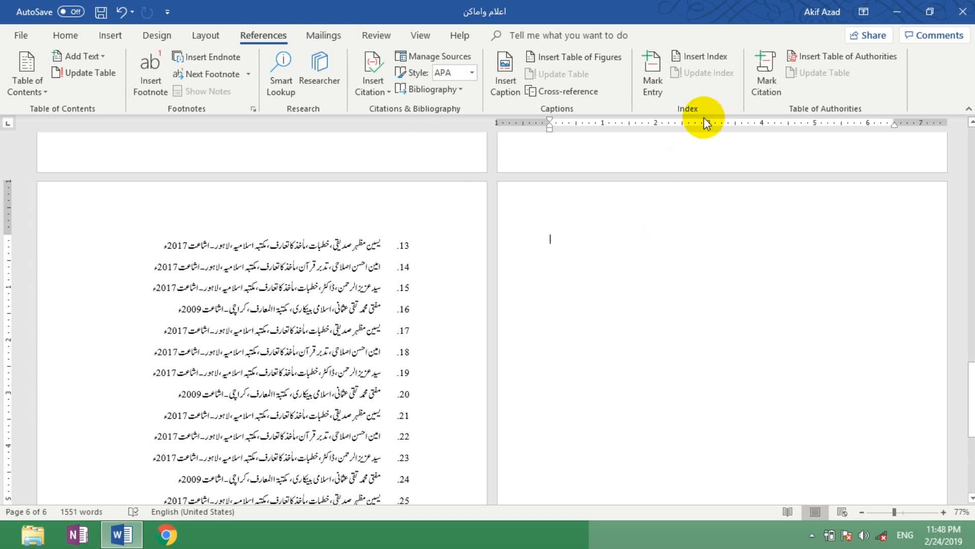
left_click(704, 61)
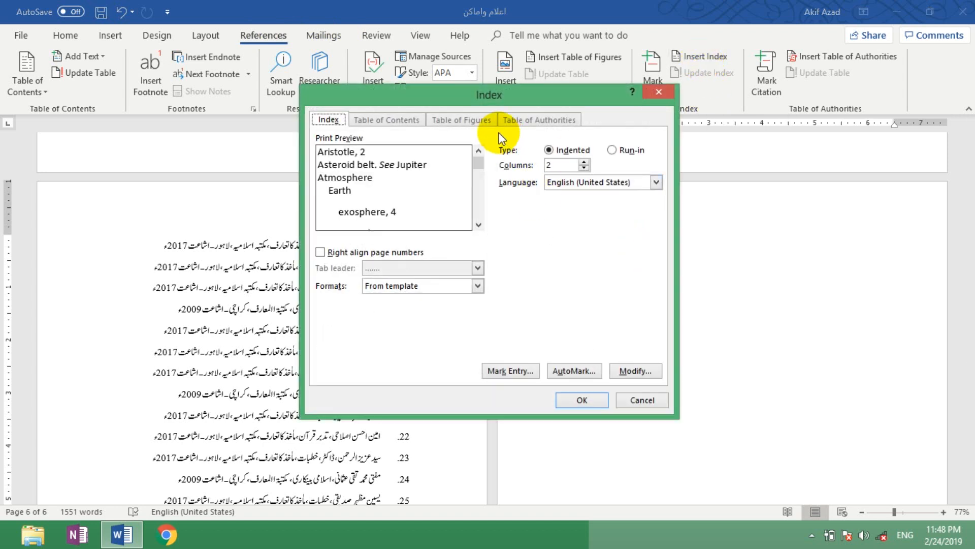
left_click_drag(486, 102, 254, 94)
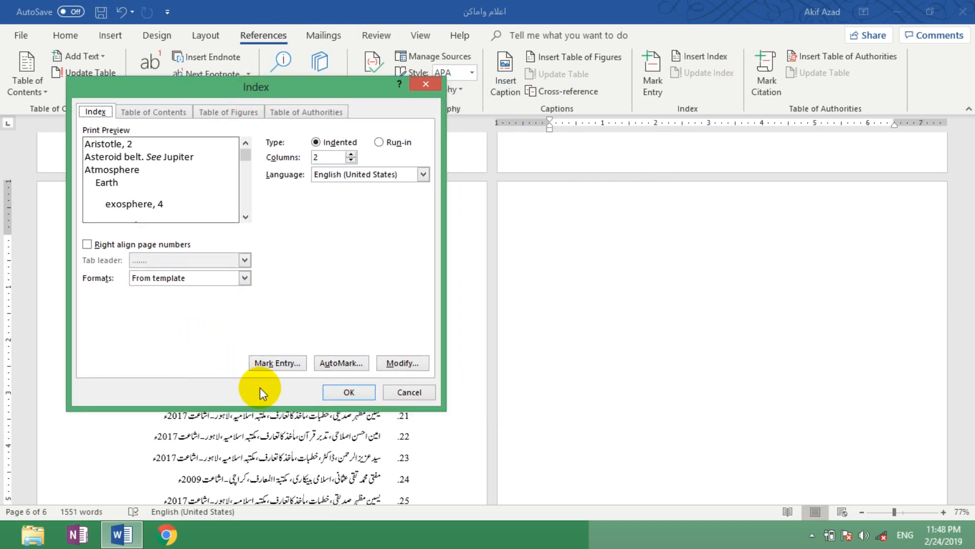
left_click(355, 392)
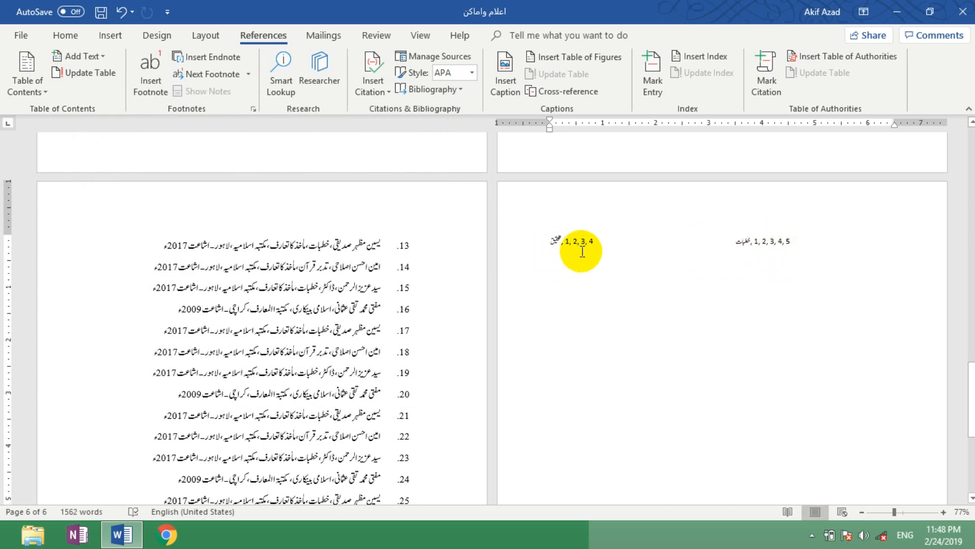
Step: Undo the insertion of the index on the last page
left_click_drag(554, 252, 655, 242)
left_click(658, 275)
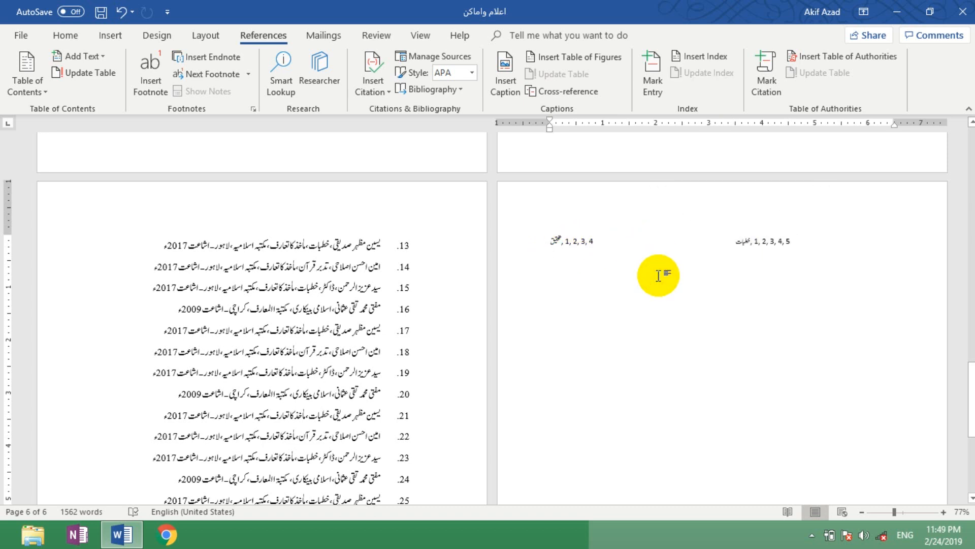
key("ctrl+z")
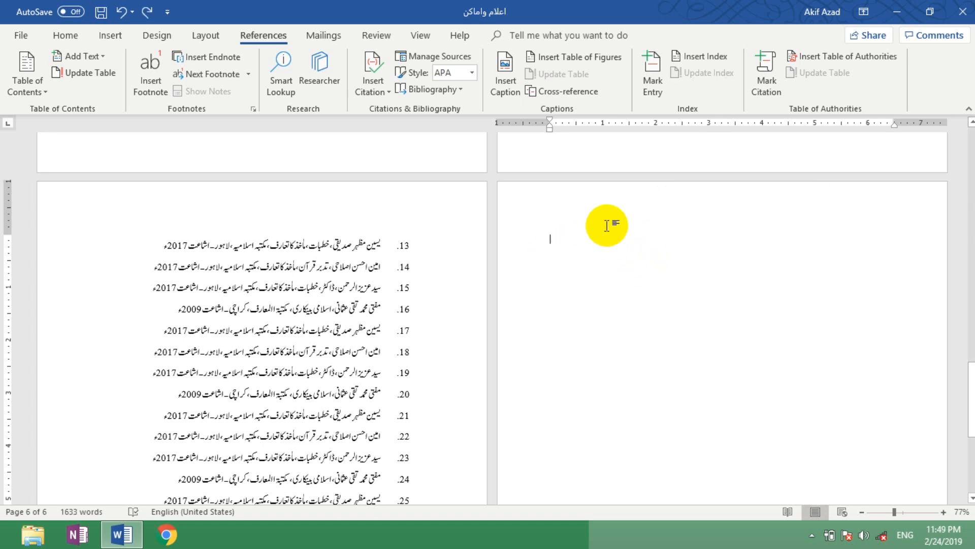
Step: Insert a two-column index on the last page with right-aligned page numbers and a dotted tab leader
left_click(693, 56)
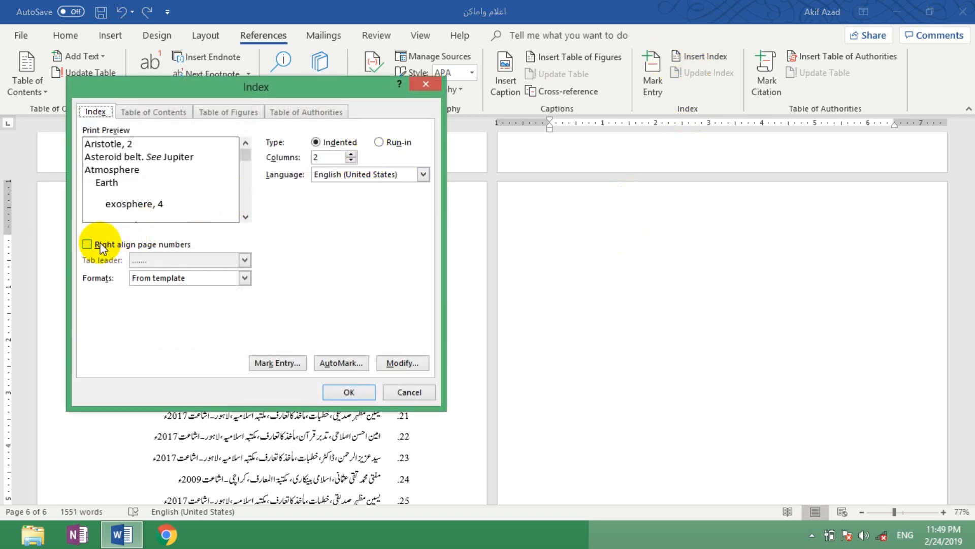
left_click(88, 245)
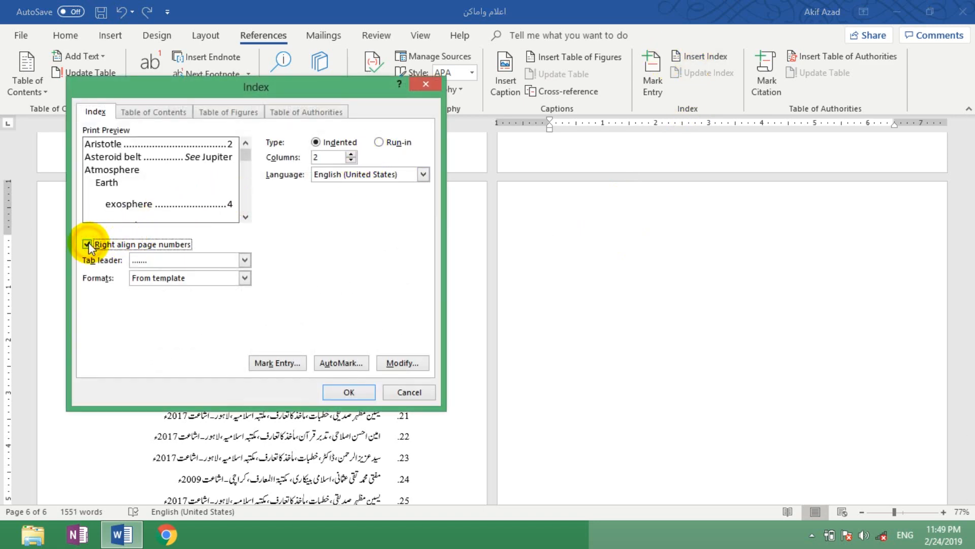
left_click(349, 391)
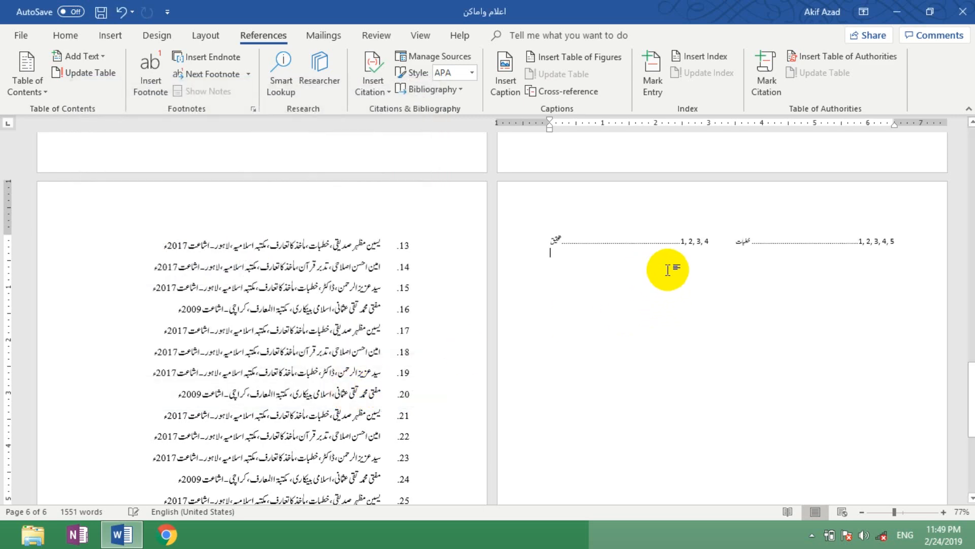
Step: Undo the insertion of the index with right-aligned page numbers
left_click(608, 241)
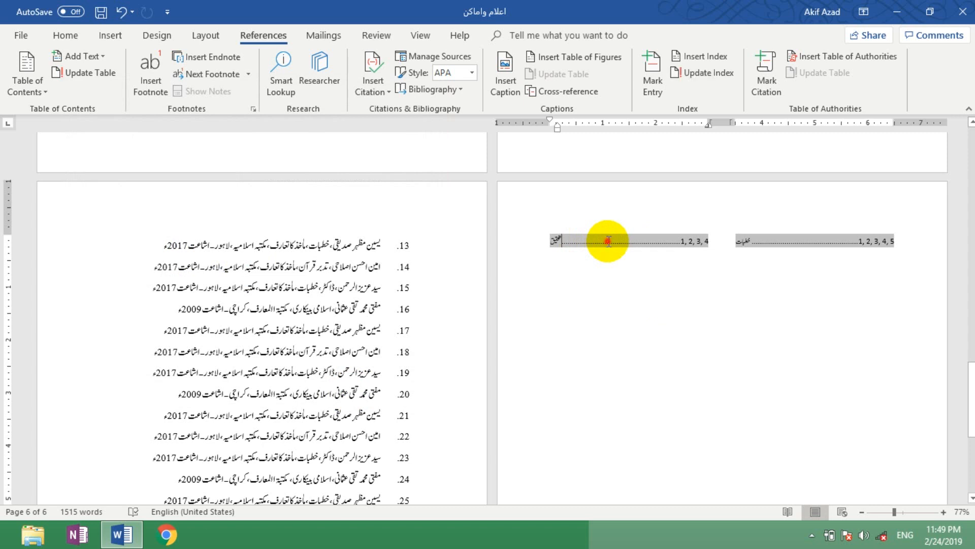
left_click(632, 279)
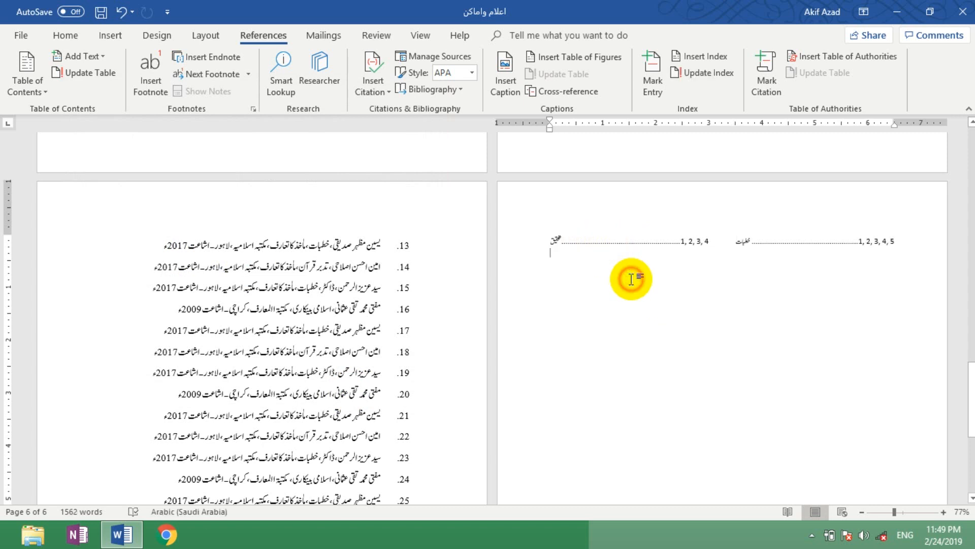
key("ctrl+z")
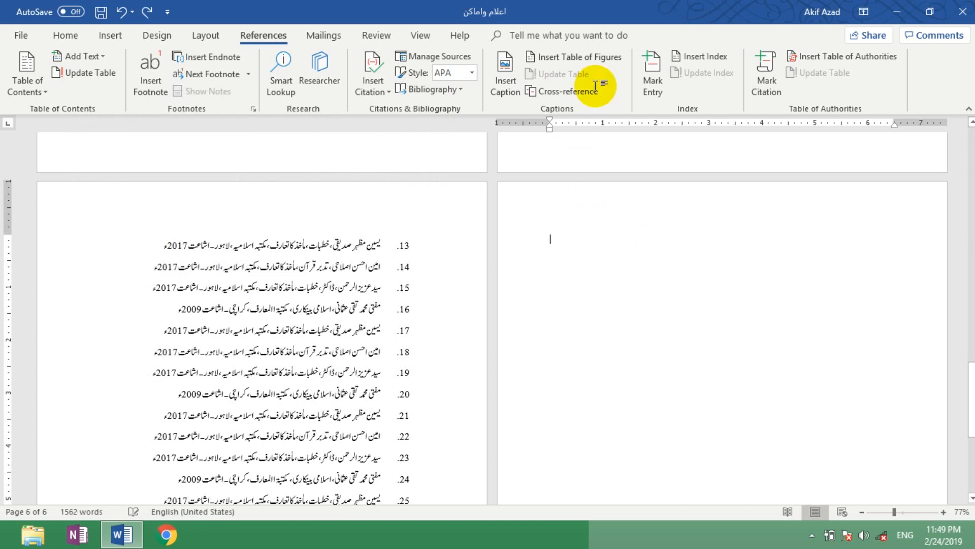
Step: Insert a two-column index on the last page with right-aligned page numbers and a dashed tab leader
left_click(678, 58)
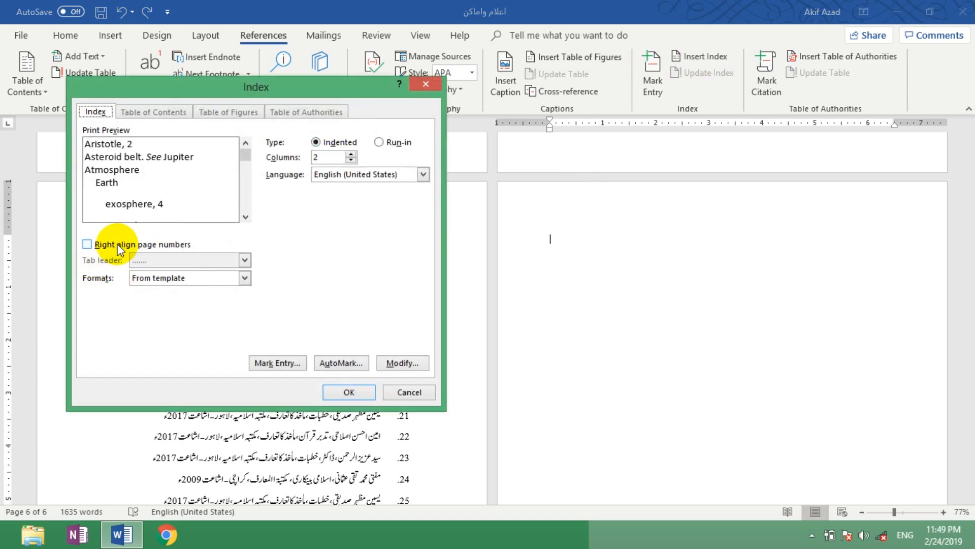
left_click(128, 245)
left_click(244, 259)
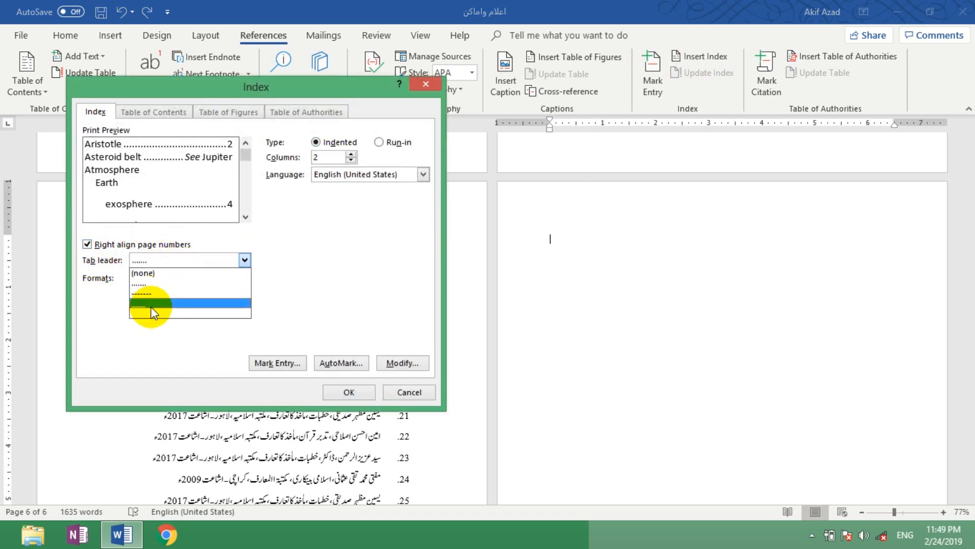
left_click(149, 293)
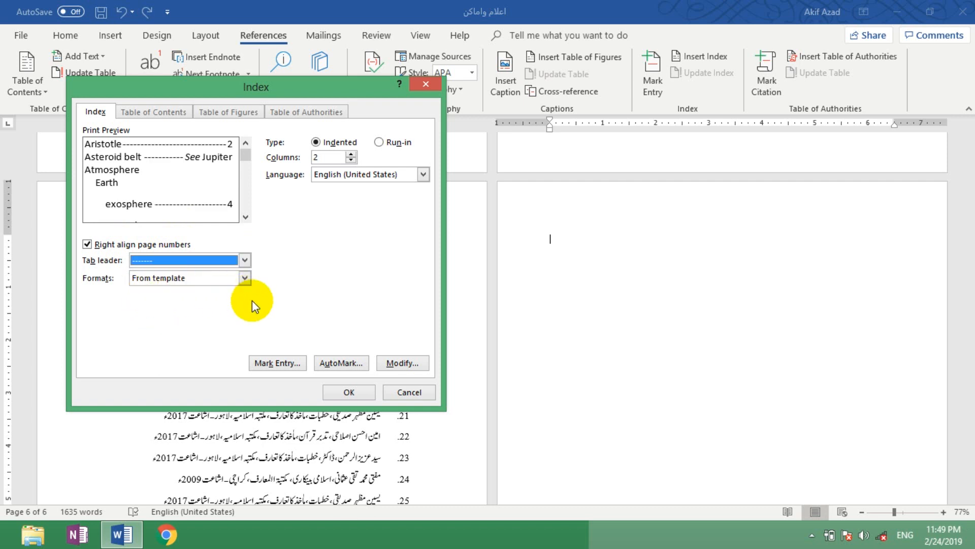
left_click(351, 392)
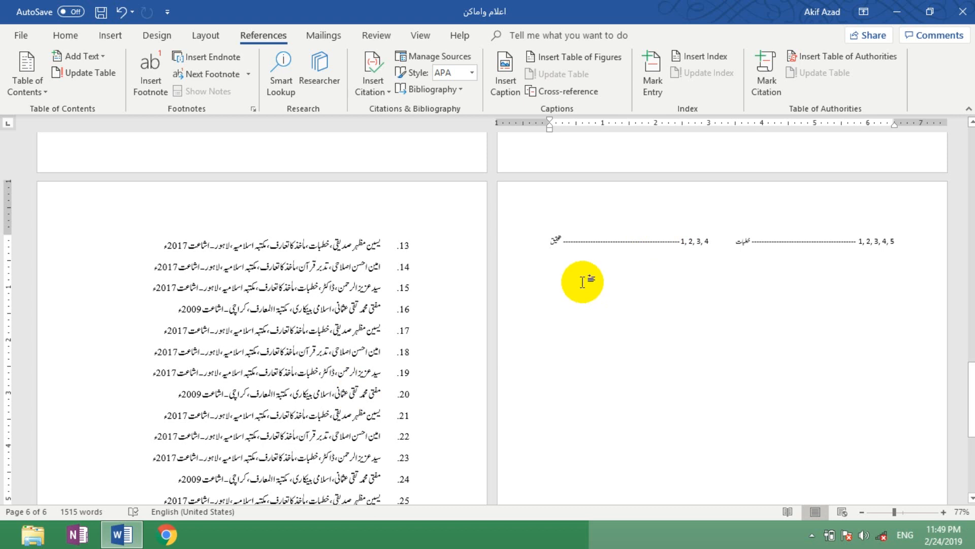
Step: Increase the font size of all index entries on the last page by two points
left_click(564, 268)
left_click_drag(552, 241, 551, 233)
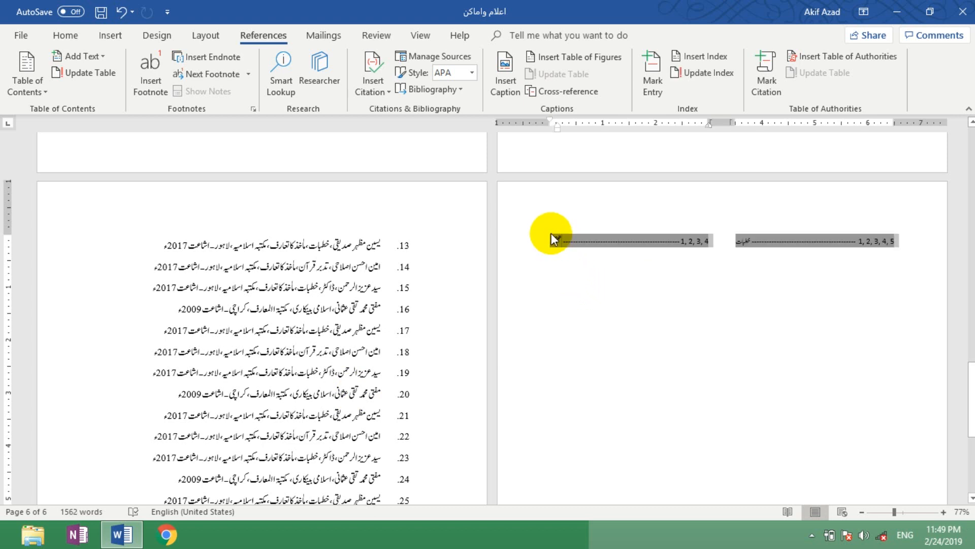
key("ctrl+]")
key("ctrl+]")
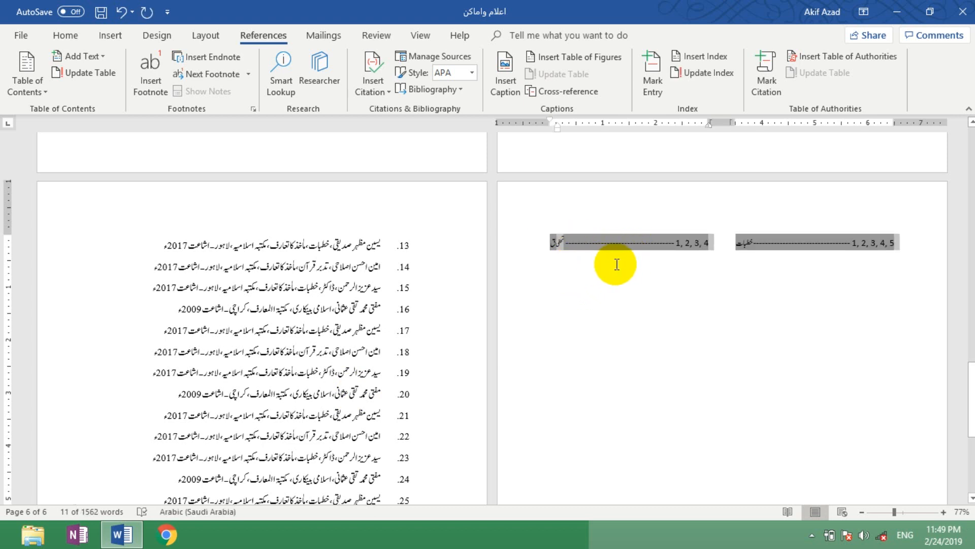
Step: Change the layout of the index entries on the last page to one column
left_click(579, 271)
left_click_drag(555, 263, 544, 223)
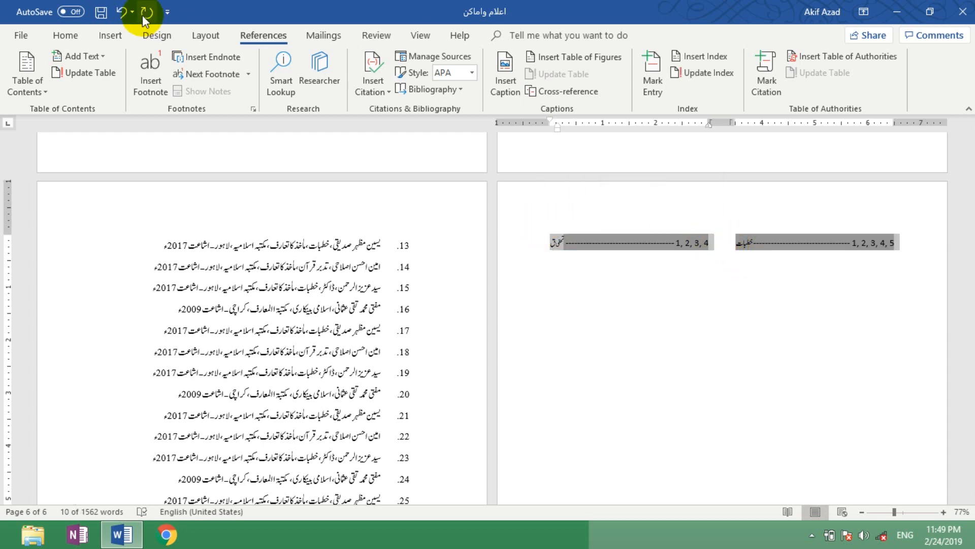
left_click(198, 33)
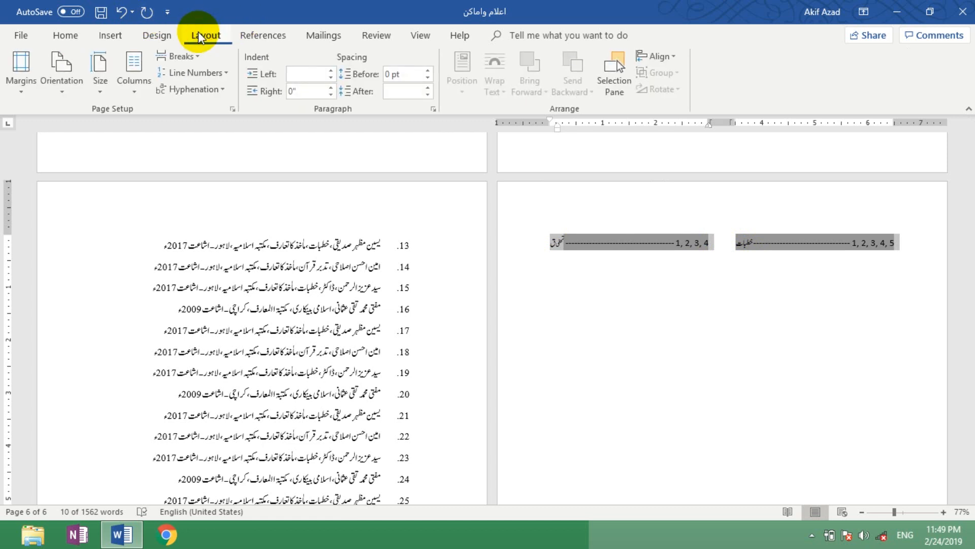
left_click(135, 81)
left_click(141, 113)
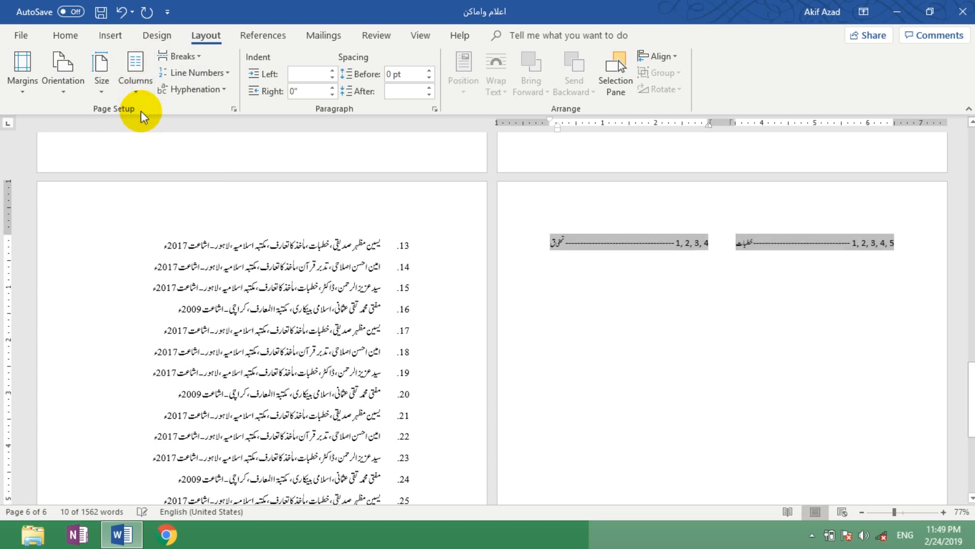
left_click(737, 355)
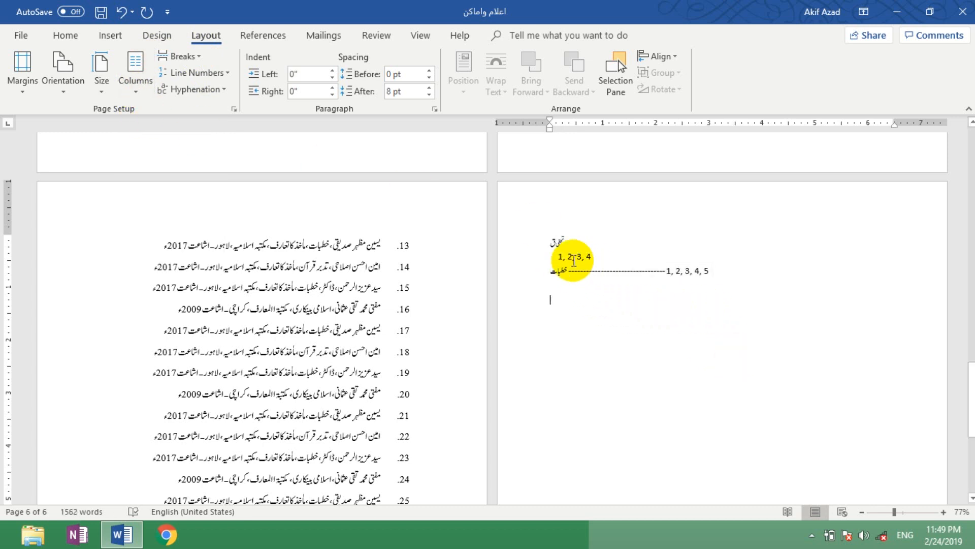
Step: Insert a tab before the first index entry's wrapped page numbers so the dashed leader precedes them
left_click_drag(547, 257, 573, 276)
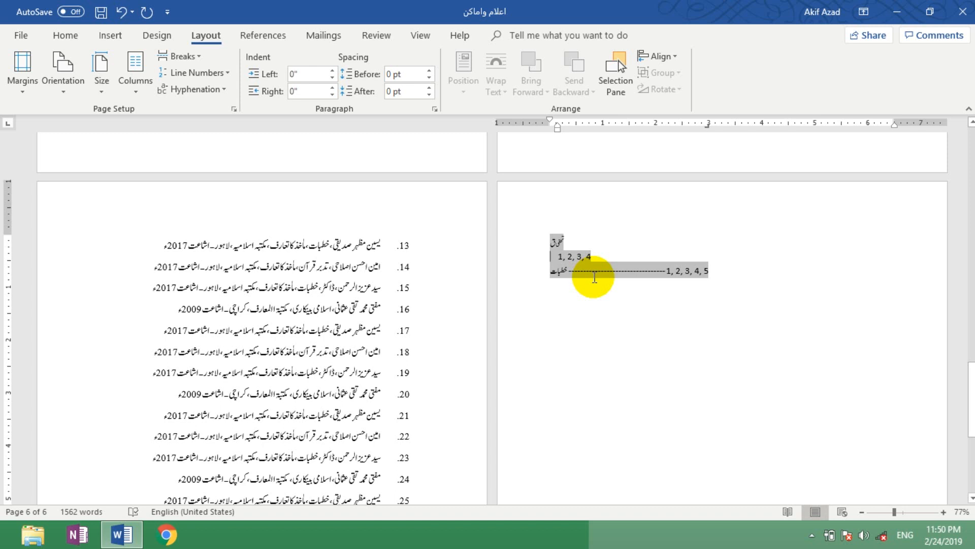
key("Tab")
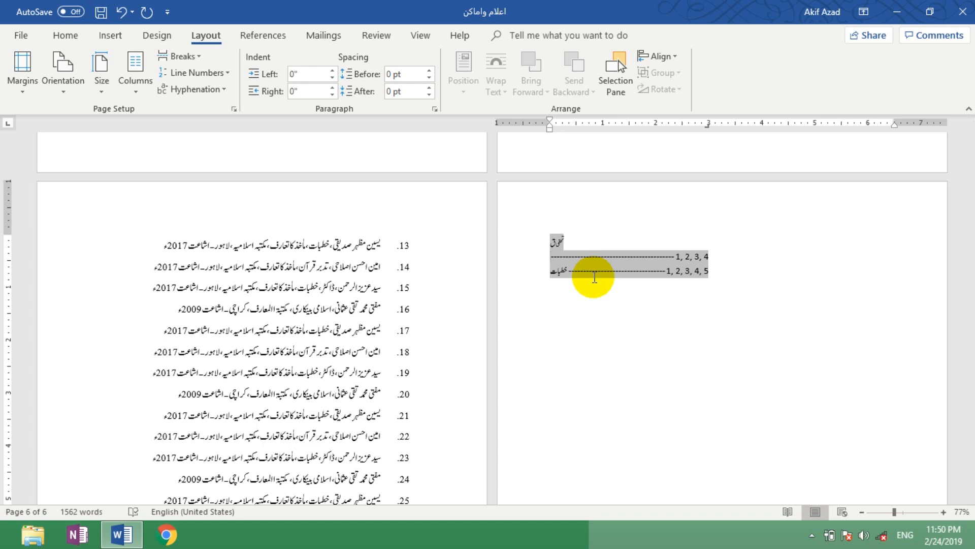
left_click(589, 273)
left_click(725, 267)
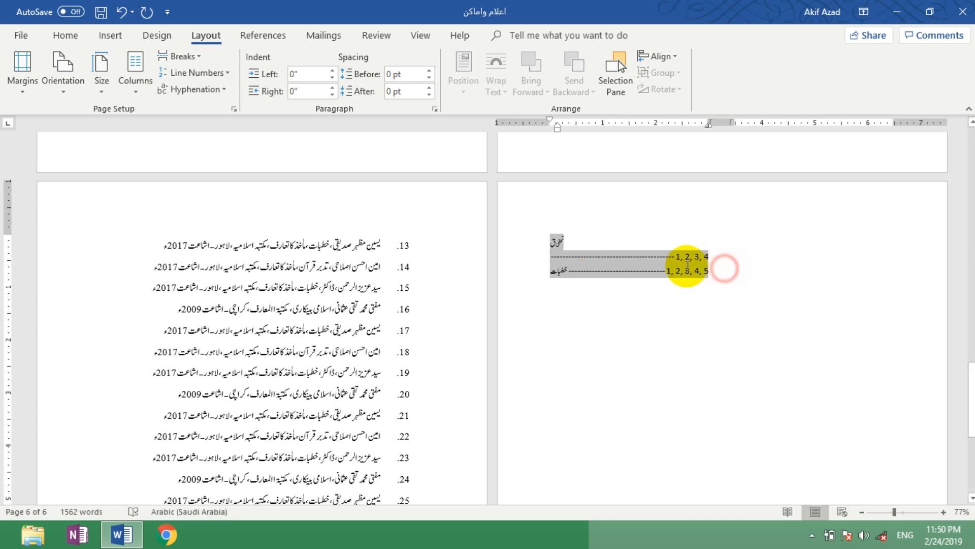
Step: Delete the whole index from the last page
left_click_drag(686, 266, 554, 231)
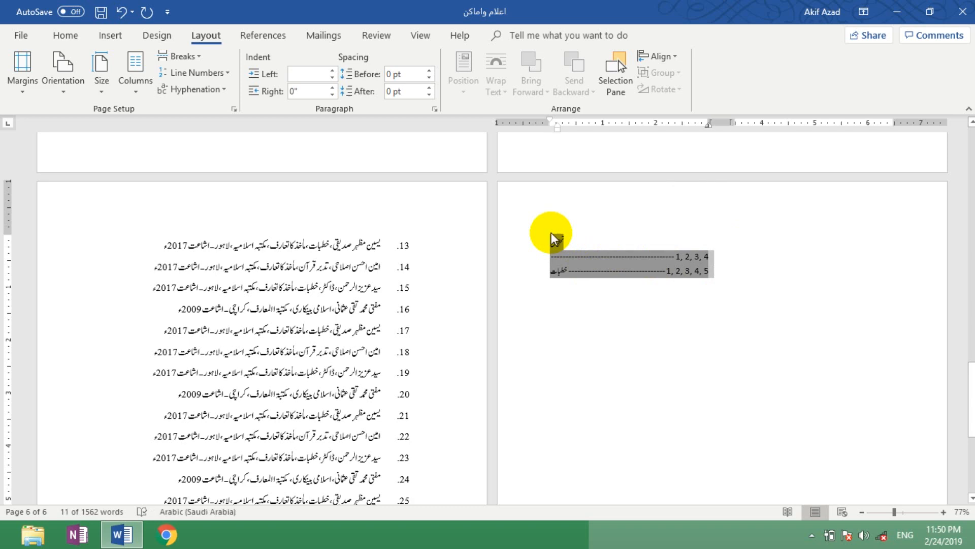
key("BackSpace")
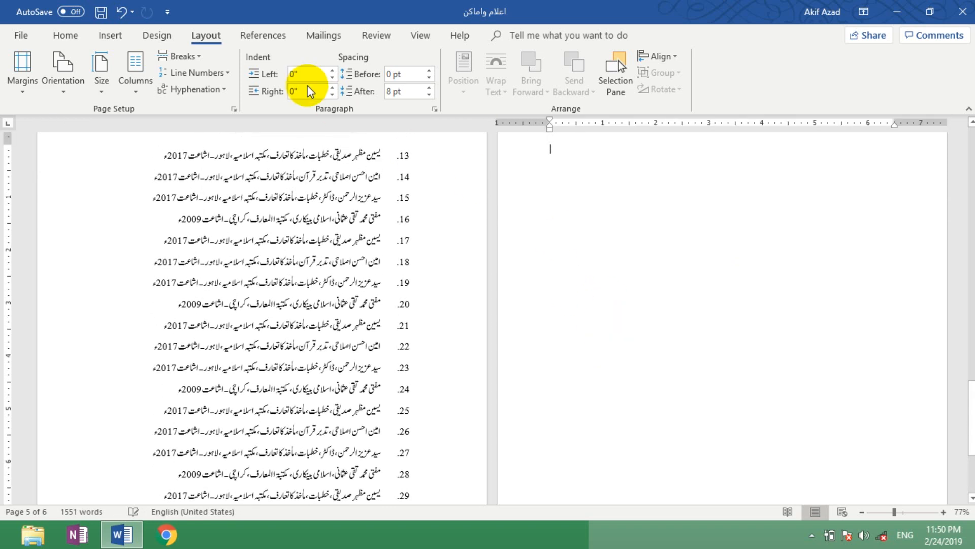
left_click(76, 38)
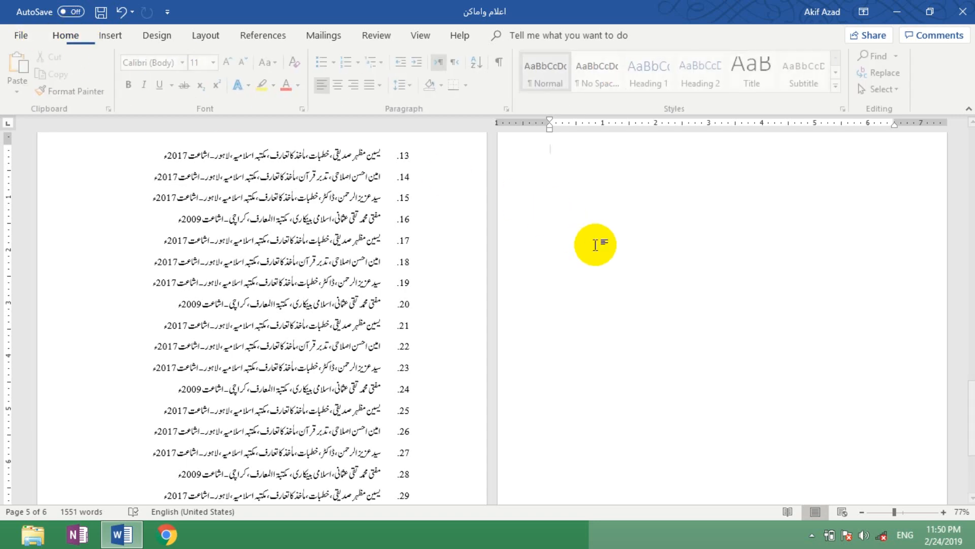
left_click(599, 243)
scroll(493, 318, "up", 5)
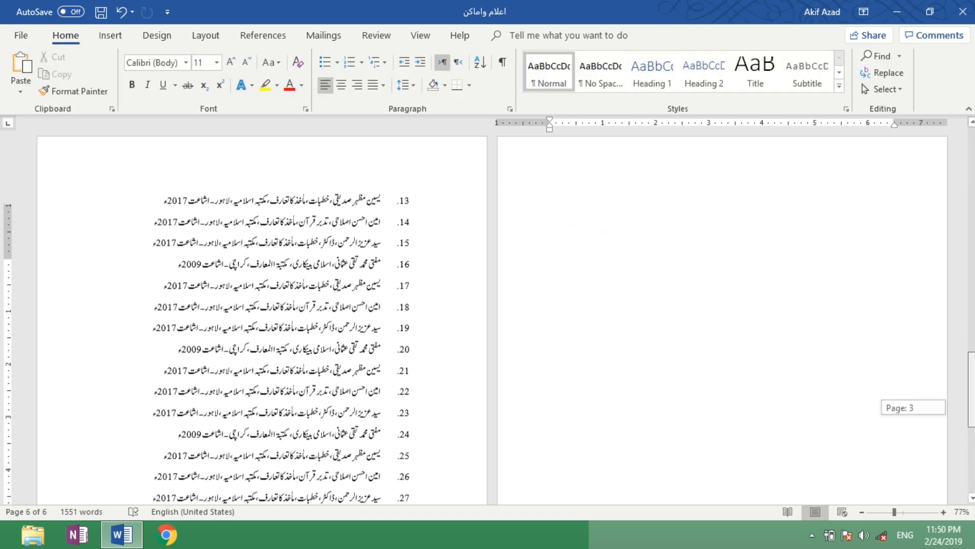
scroll(489, 316, "down", 3)
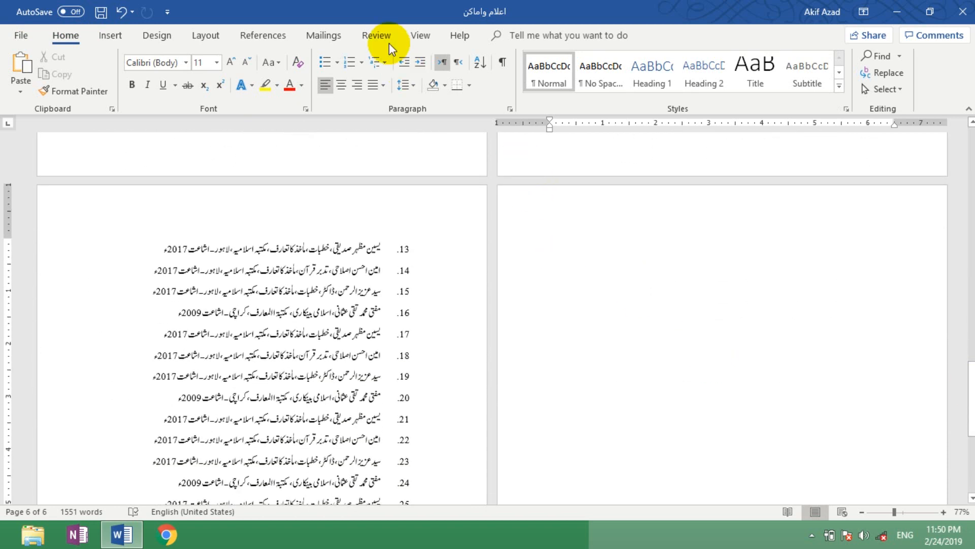
left_click(260, 36)
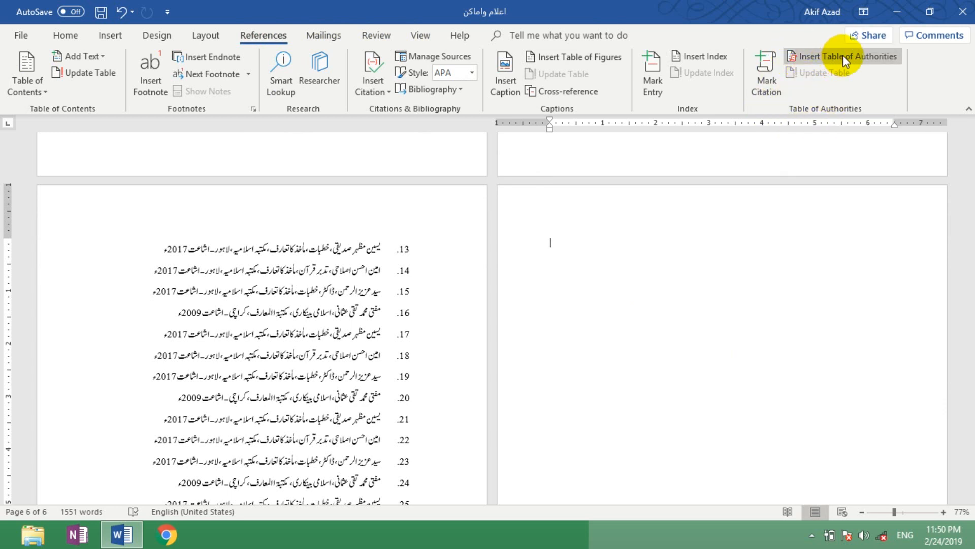
left_click(736, 231)
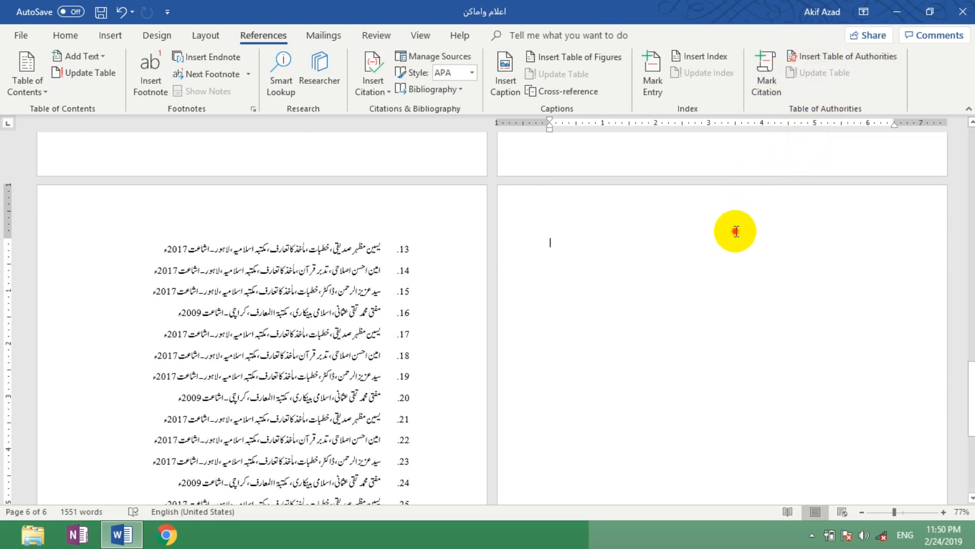
double_click(567, 235)
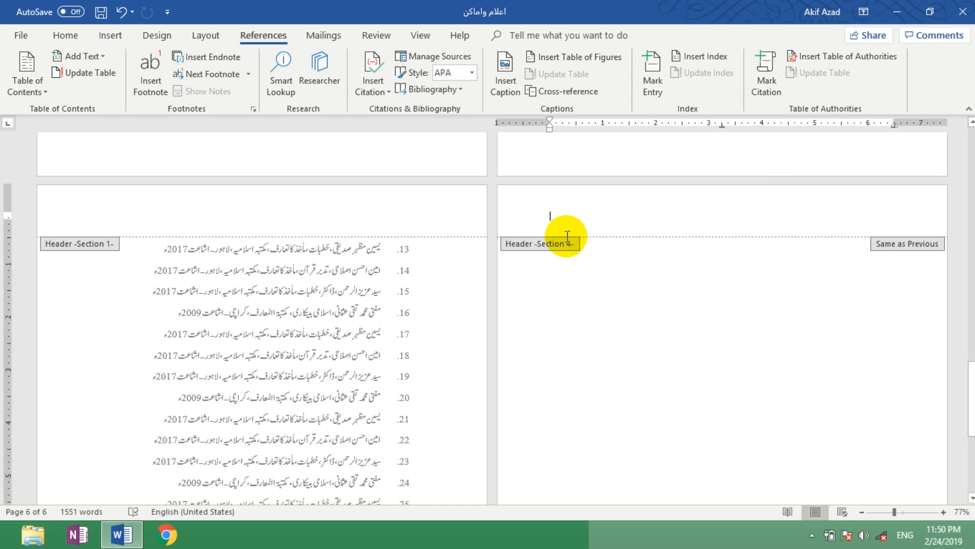
double_click(606, 277)
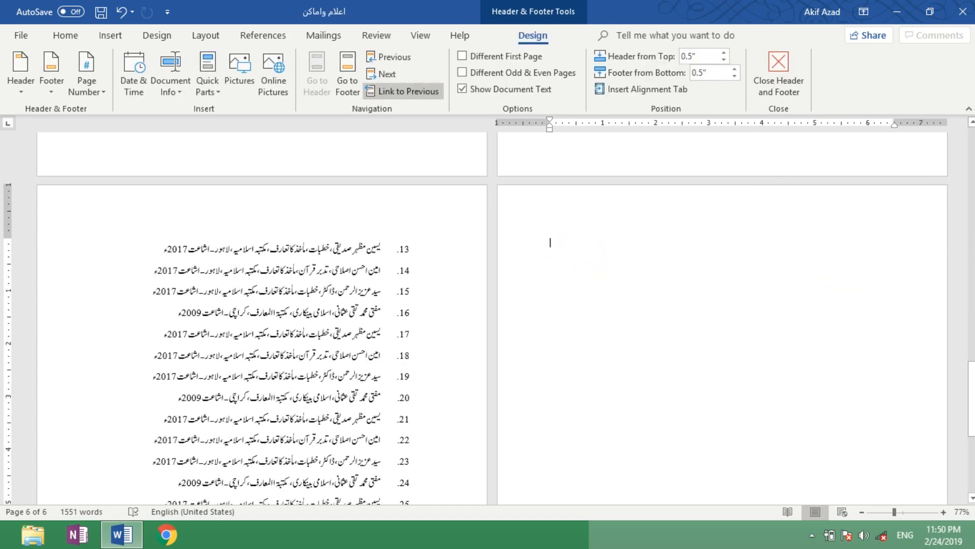
Step: Select the word سلسلے in the last body paragraph on page 4 and open Mark Citation for it
scroll(847, 366, "up", 5)
left_click(847, 366)
left_click_drag(971, 371, 971, 257)
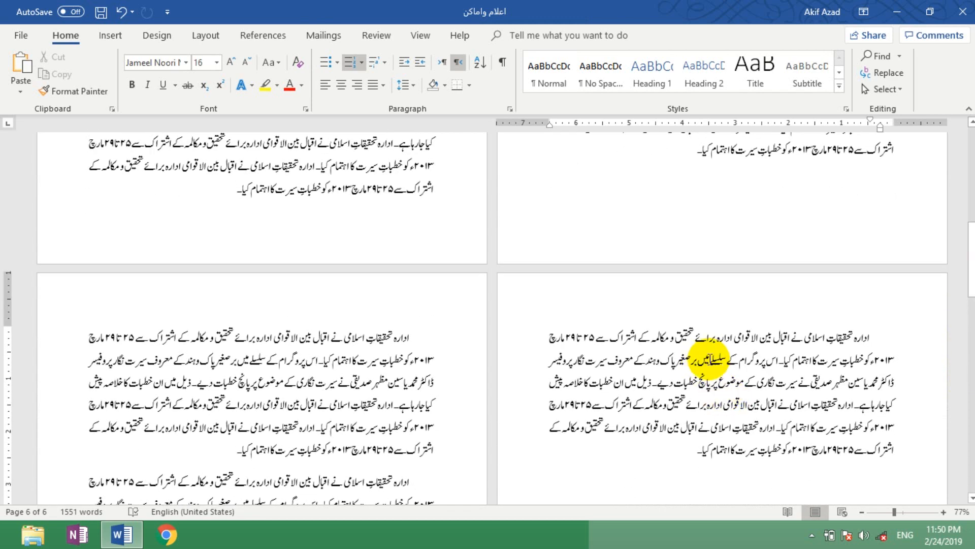
double_click(709, 359)
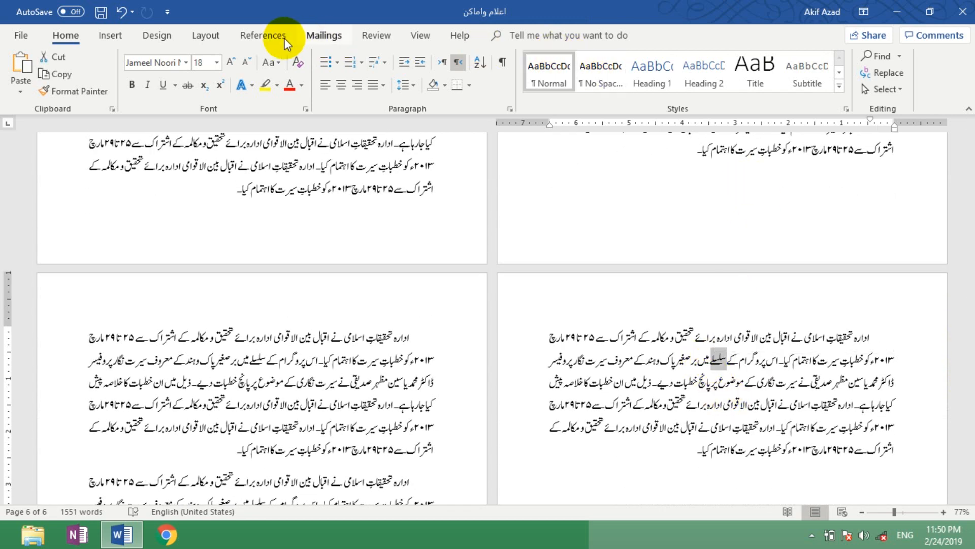
left_click(264, 35)
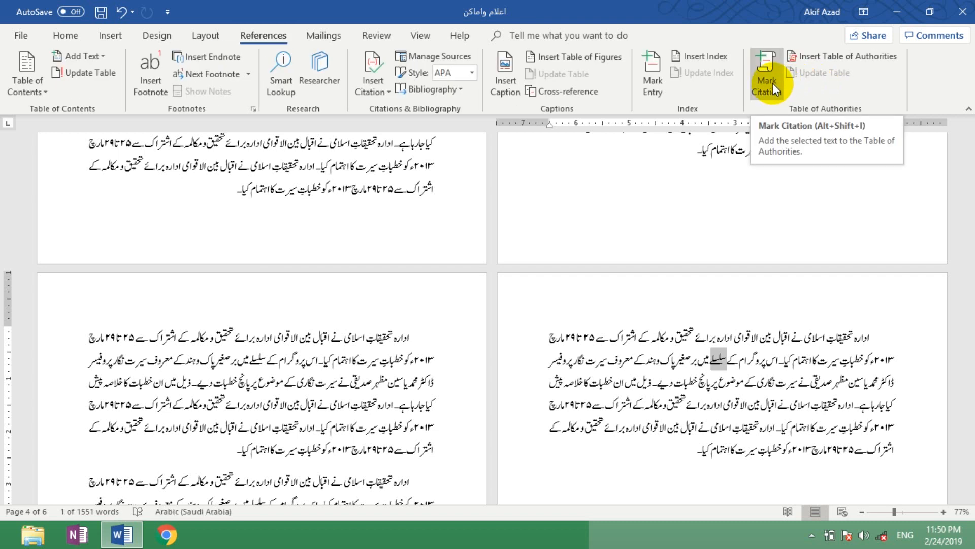
left_click(773, 83)
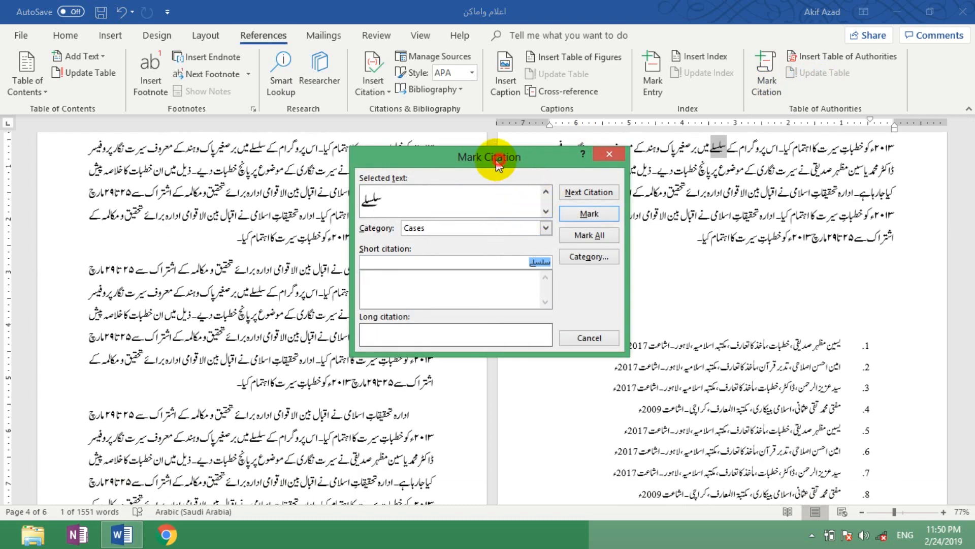
left_click_drag(500, 163, 389, 172)
left_click(298, 210)
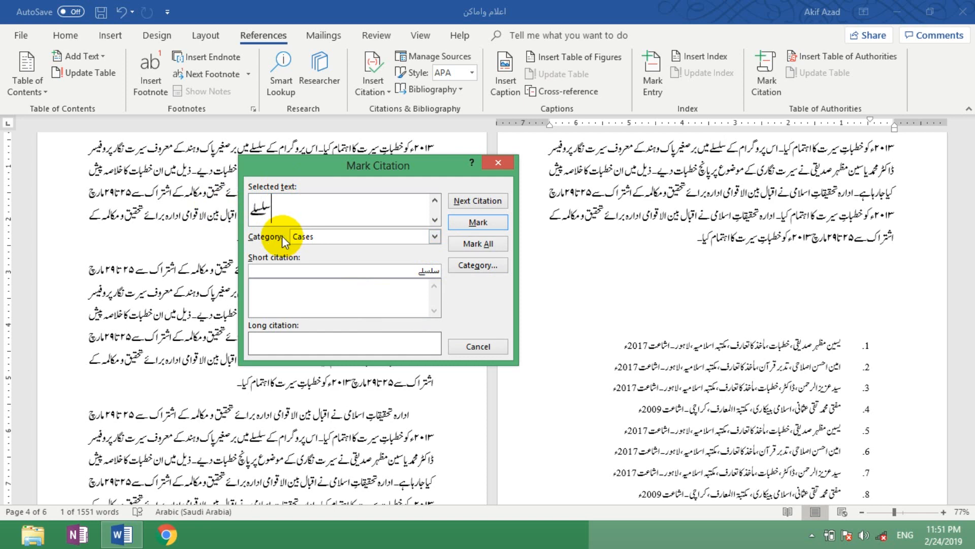
Step: Examine the available categories for the citation, including the numbered ones
left_click(435, 236)
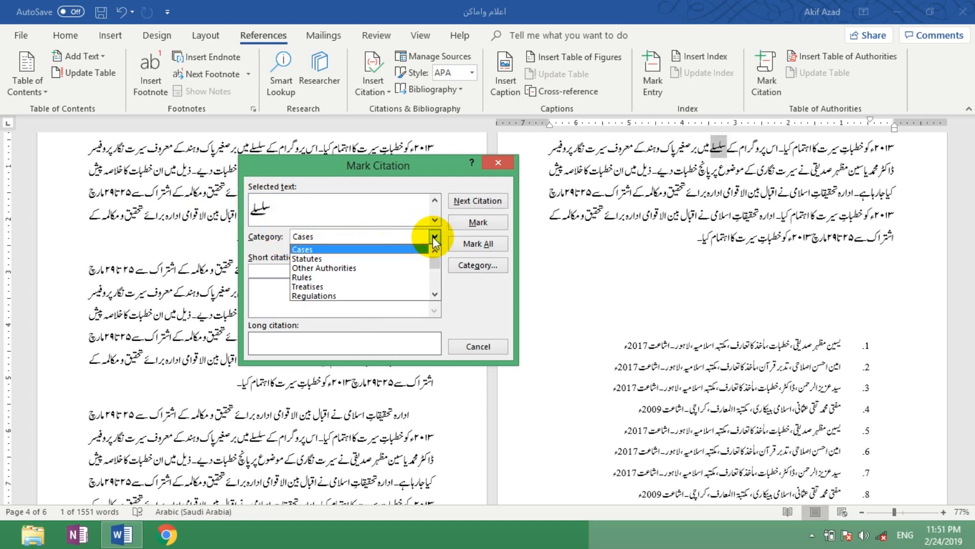
left_click_drag(437, 265, 437, 273)
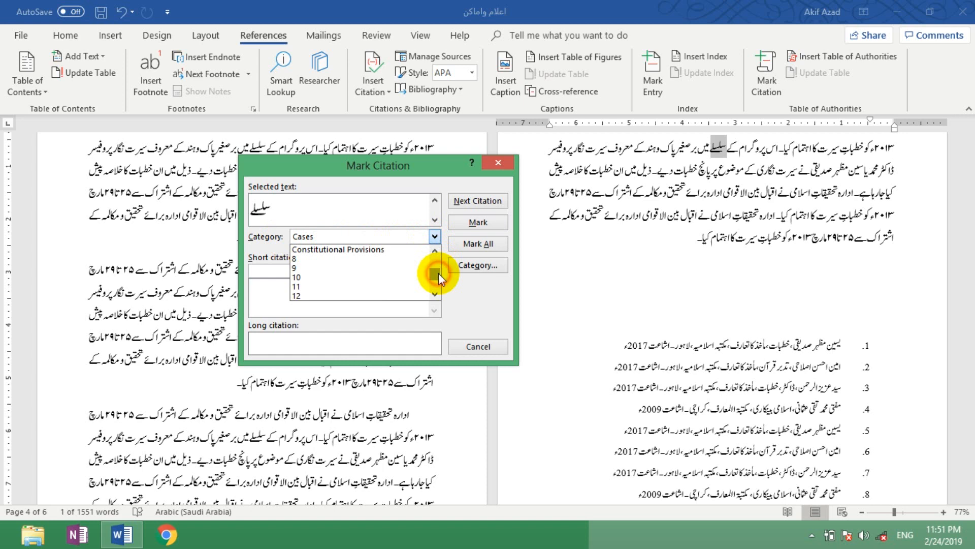
mouse_move(438, 272)
left_mouse_down()
mouse_move(438, 286)
mouse_move(435, 273)
left_mouse_up()
left_click(450, 279)
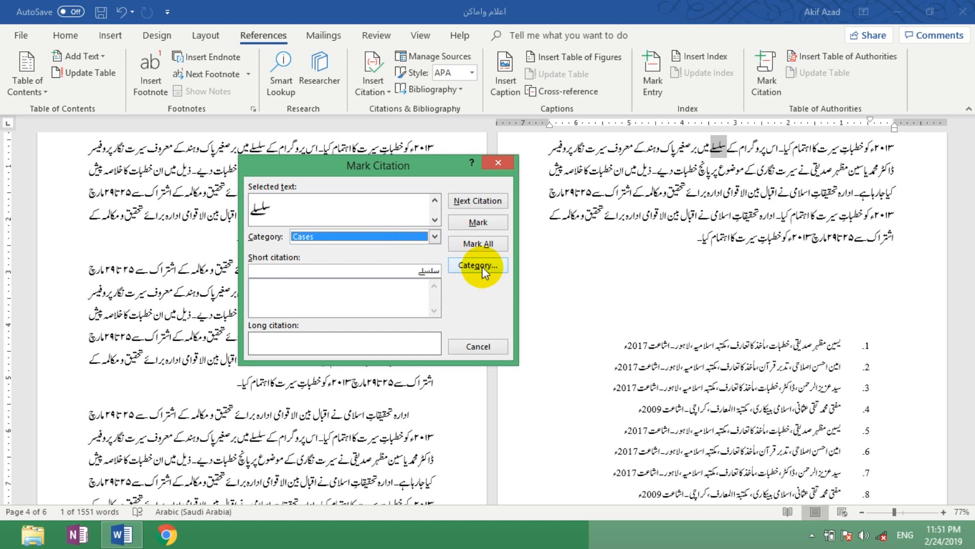
left_click(435, 236)
mouse_move(434, 255)
left_mouse_down()
mouse_move(434, 276)
mouse_move(435, 254)
left_mouse_up()
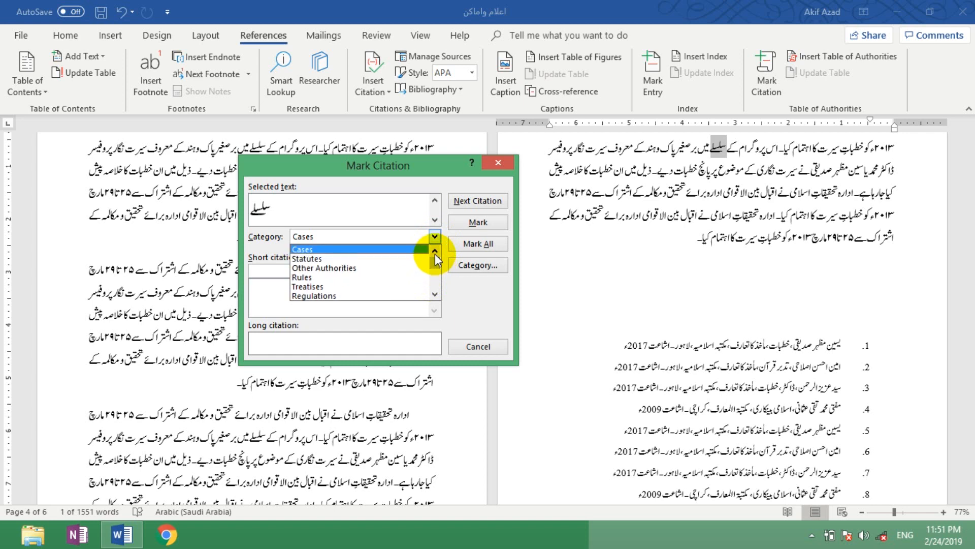
Step: Rename citation category 8 as Persons
left_click(473, 267)
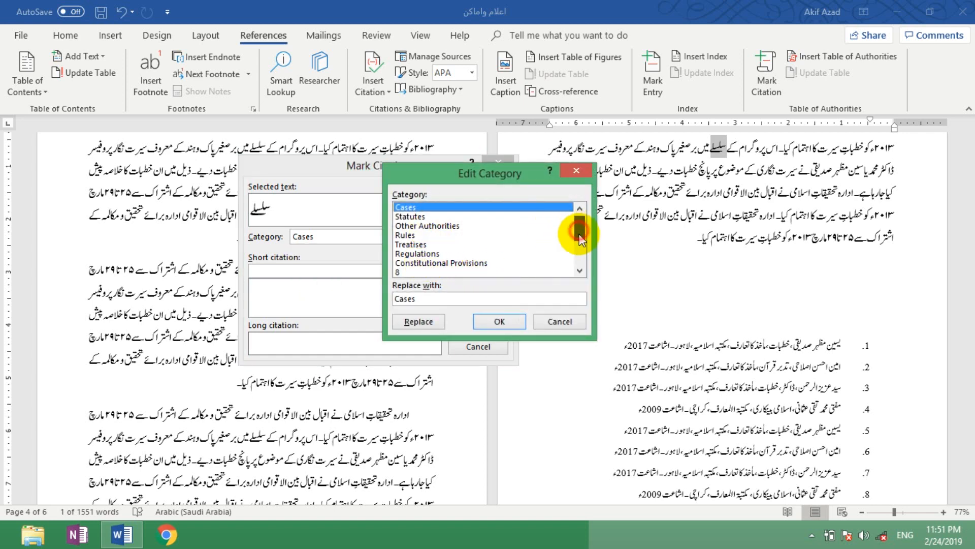
left_click_drag(579, 234, 579, 236)
left_click(407, 253)
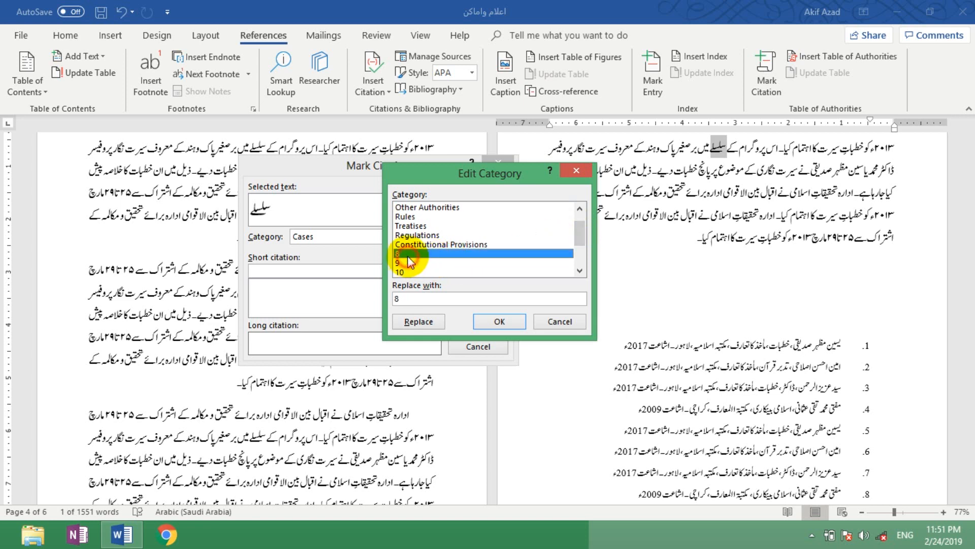
double_click(418, 299)
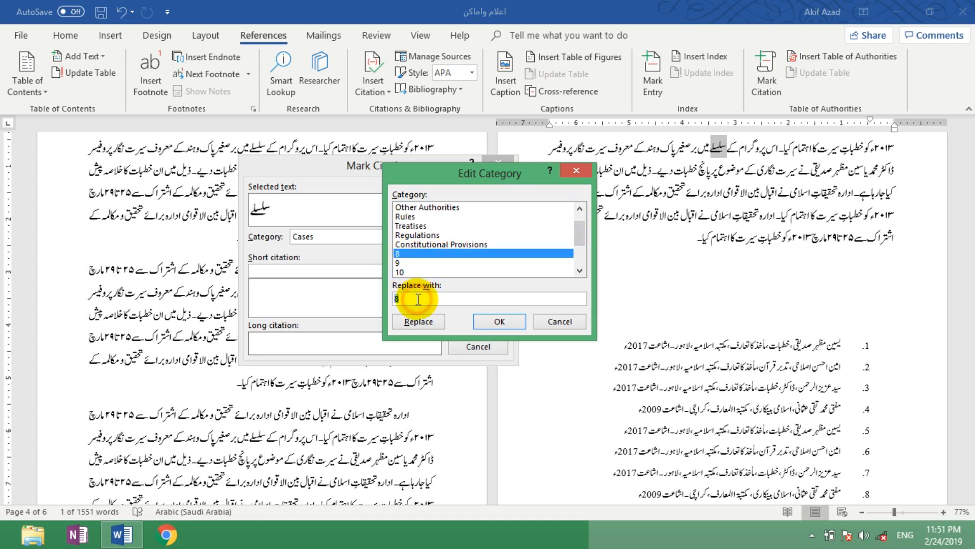
type("Persons")
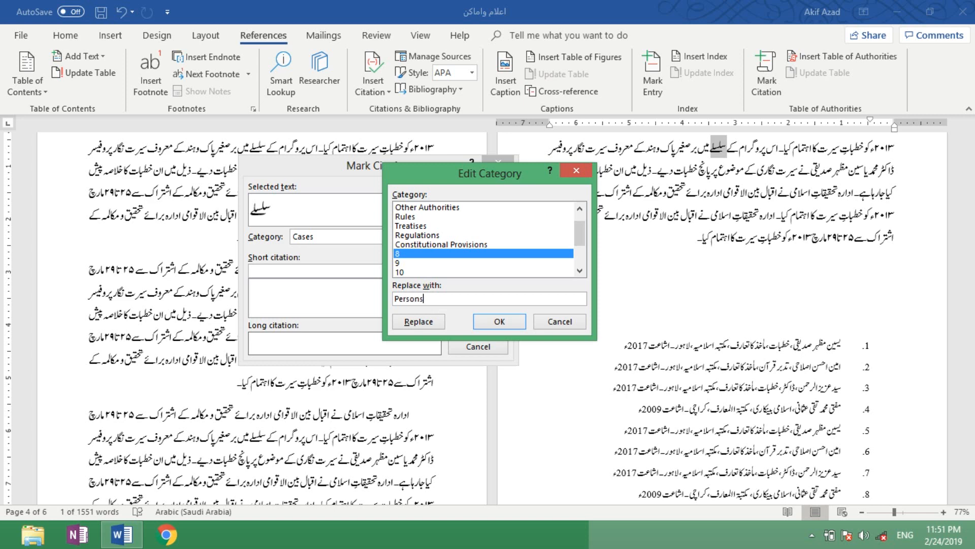
left_click(425, 320)
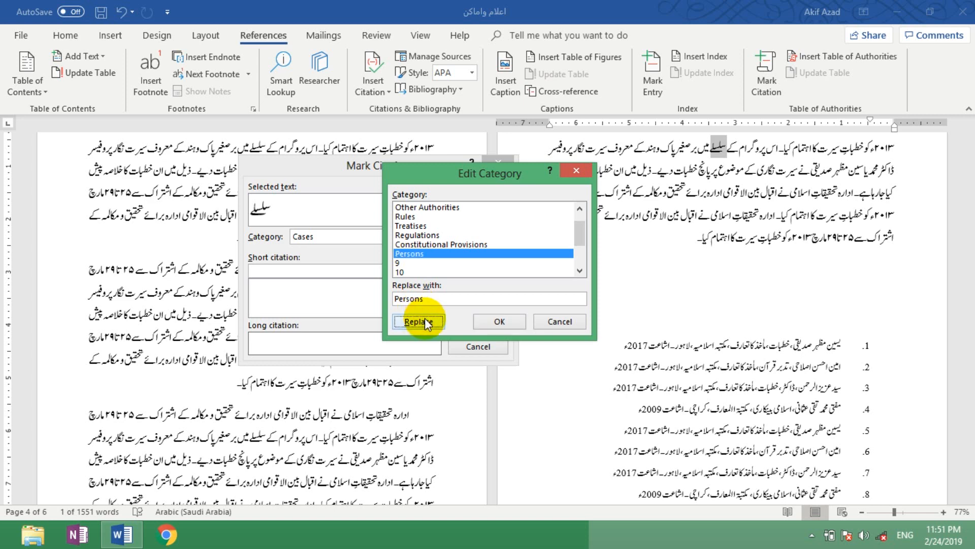
double_click(416, 262)
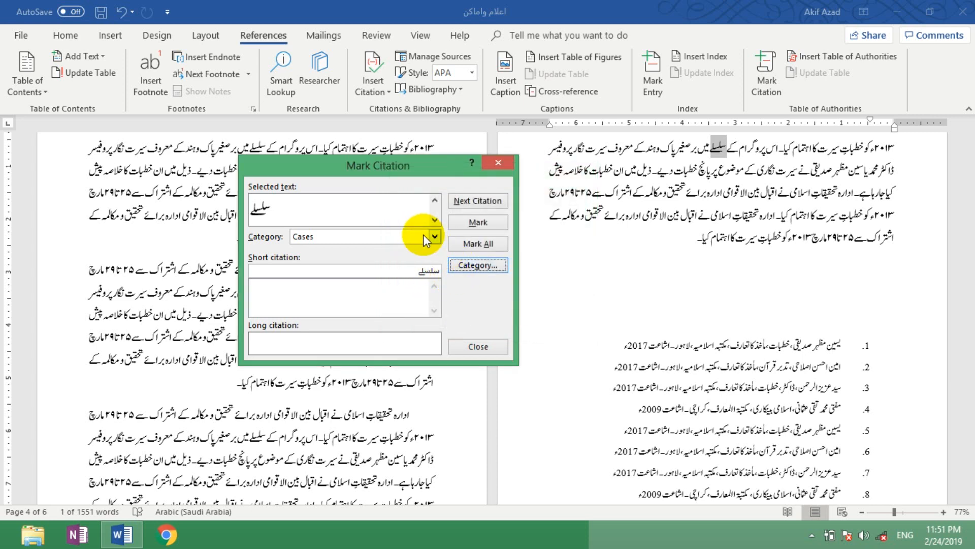
Step: Choose Persons as the citation category and close Mark Citation without marking the selected word
left_click(480, 265)
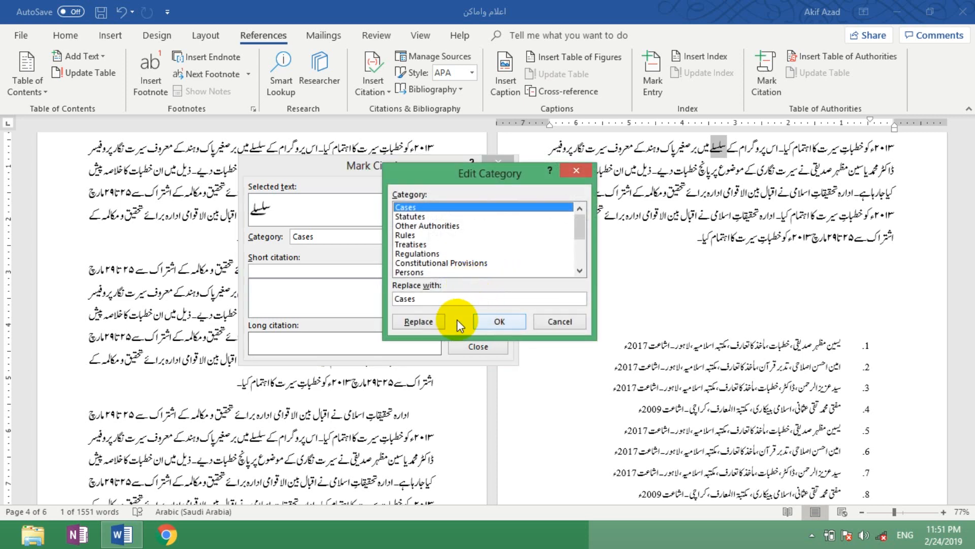
left_click(546, 321)
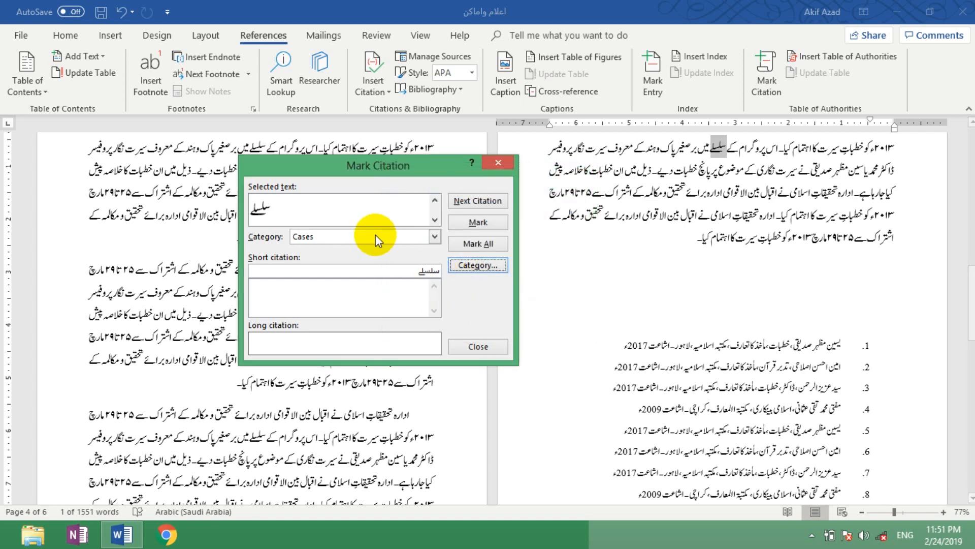
left_click(433, 236)
left_click_drag(435, 260, 434, 267)
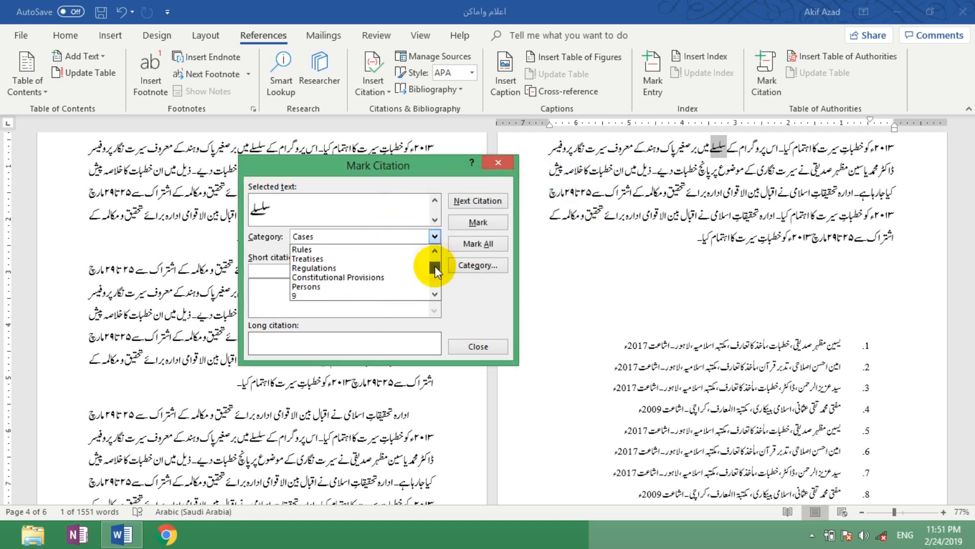
left_click(333, 286)
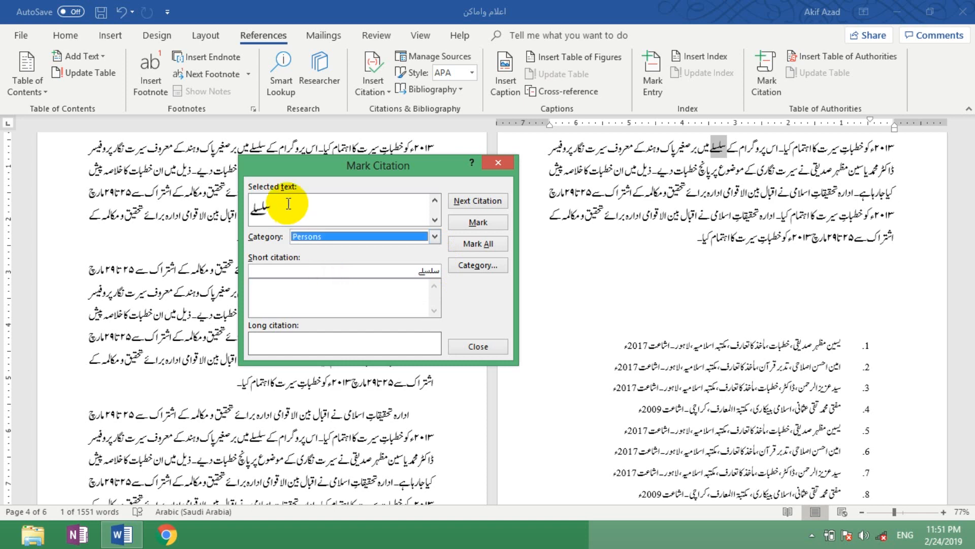
double_click(287, 203)
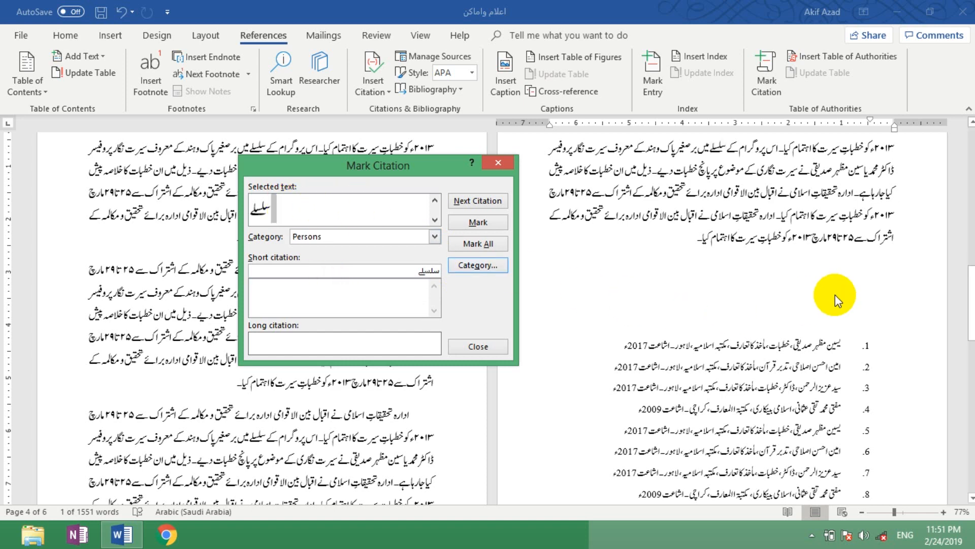
left_click(478, 347)
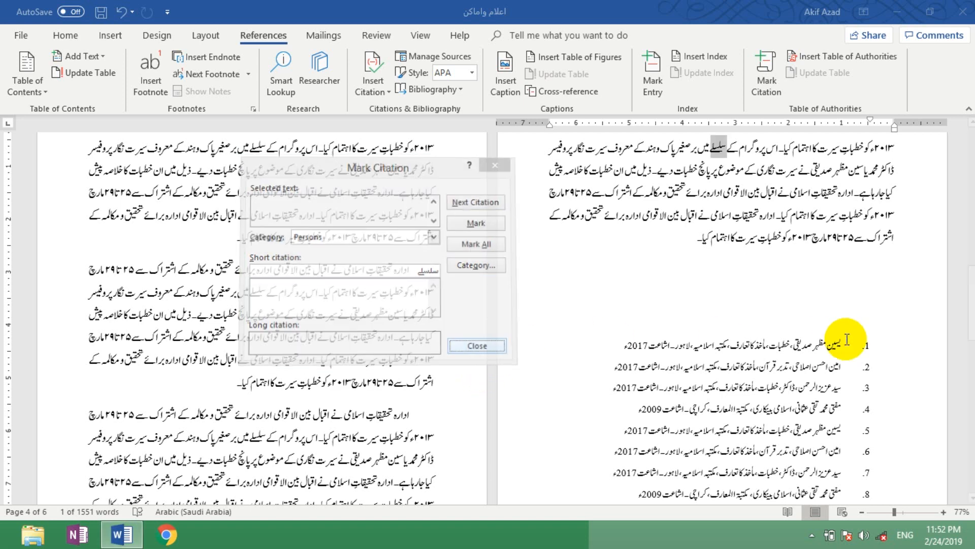
Step: Mark all occurrences of the author's first name in reference 1 as citations in the Persons category
double_click(836, 347)
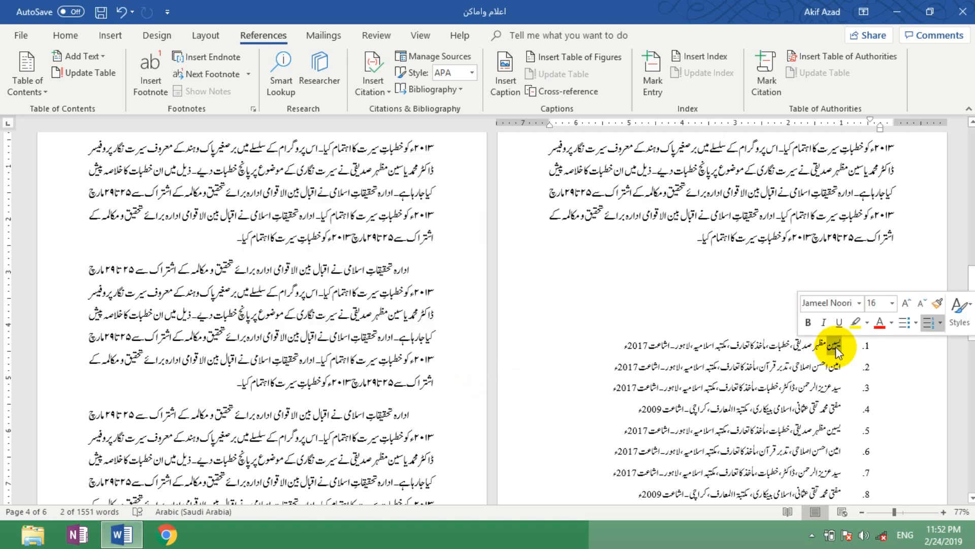
left_click(763, 69)
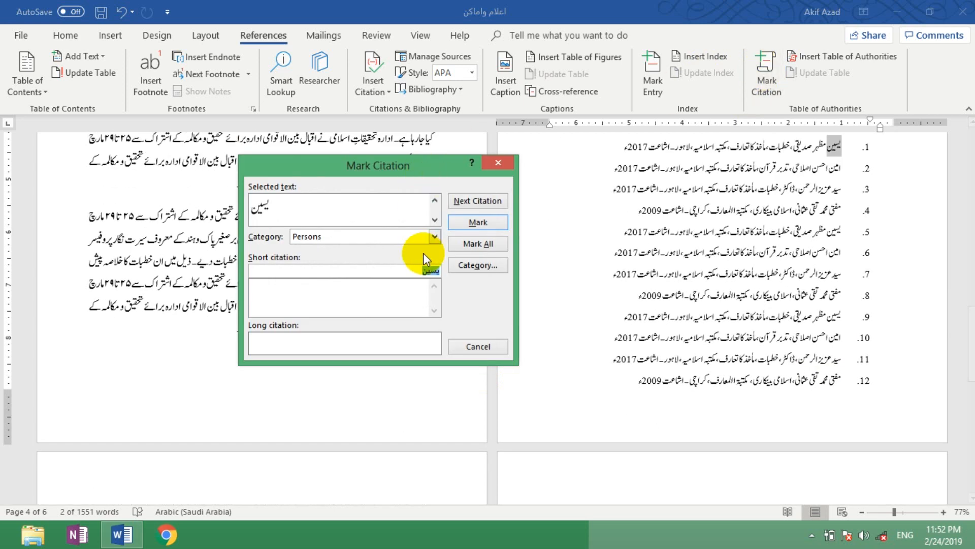
left_click(377, 240)
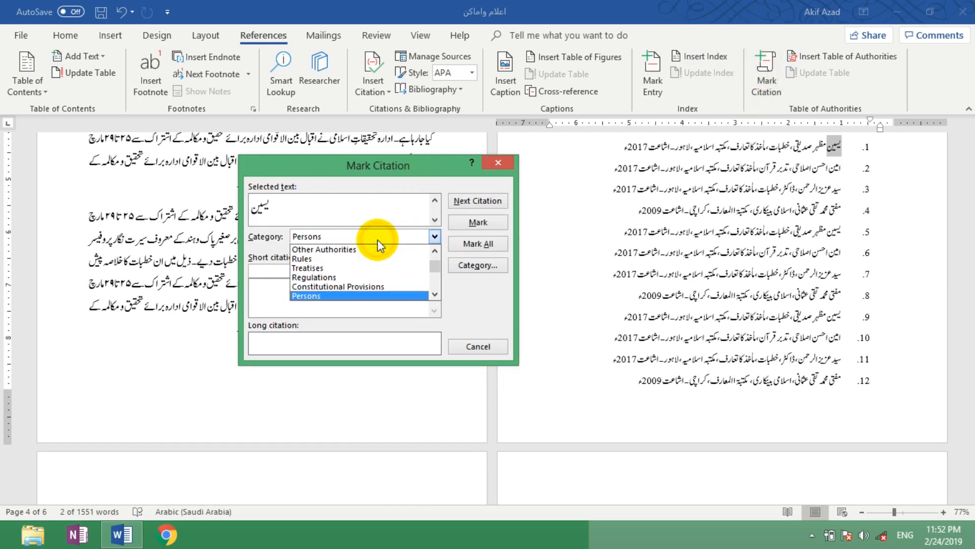
left_click(377, 239)
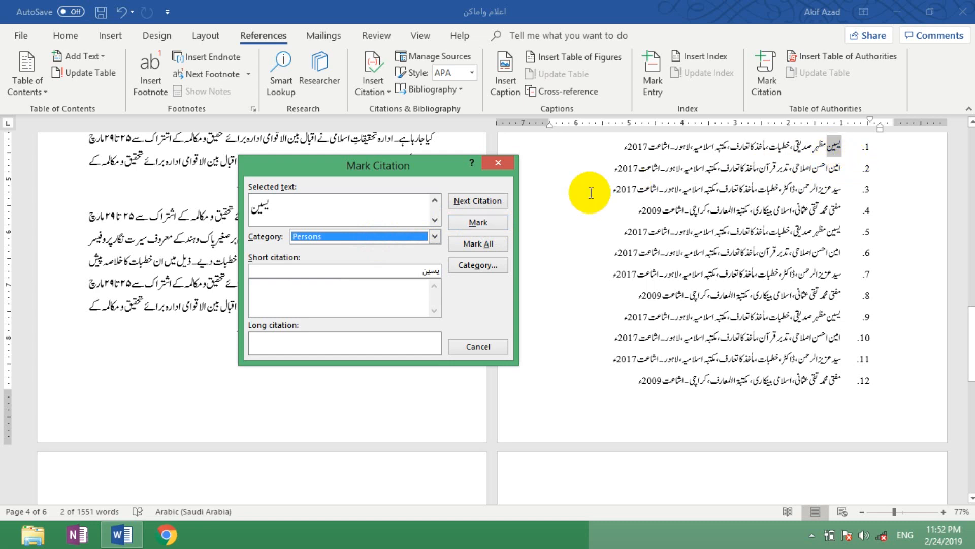
left_click(478, 244)
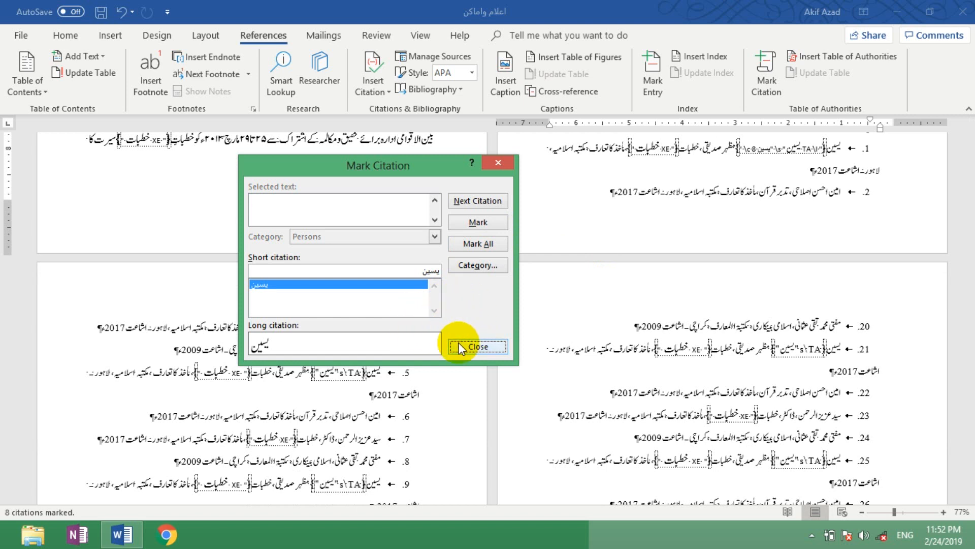
left_click(486, 346)
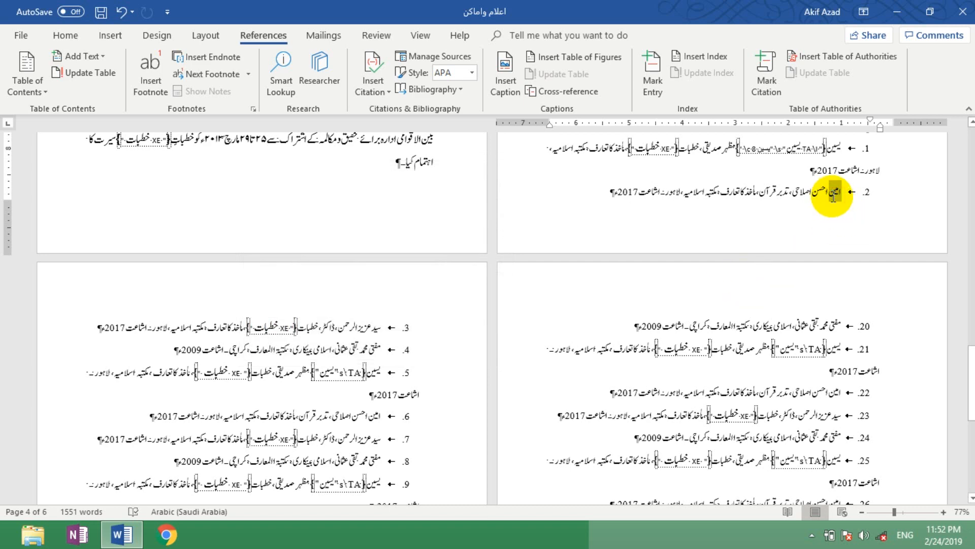
Step: Mark all occurrences of the author's first name in reference 2 as citations under Persons
double_click(832, 192)
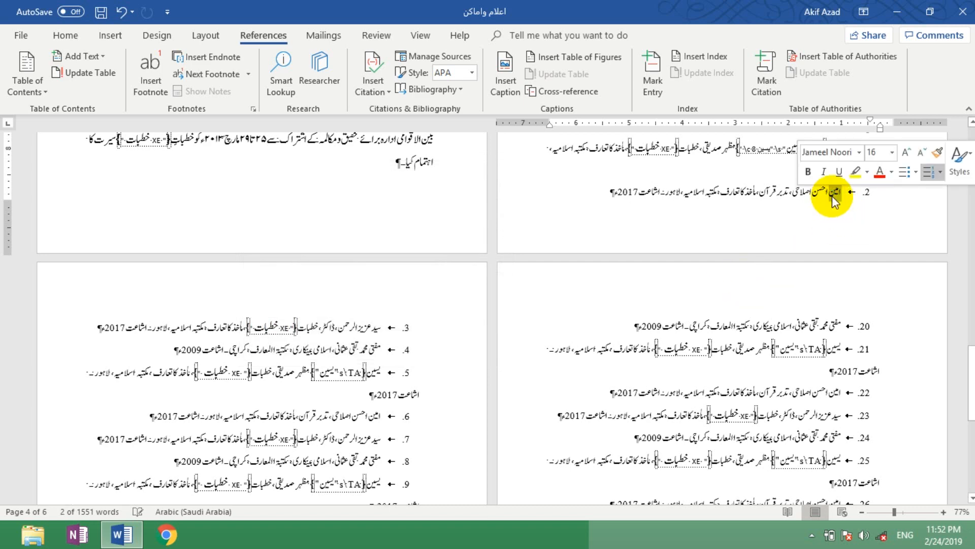
left_click(765, 71)
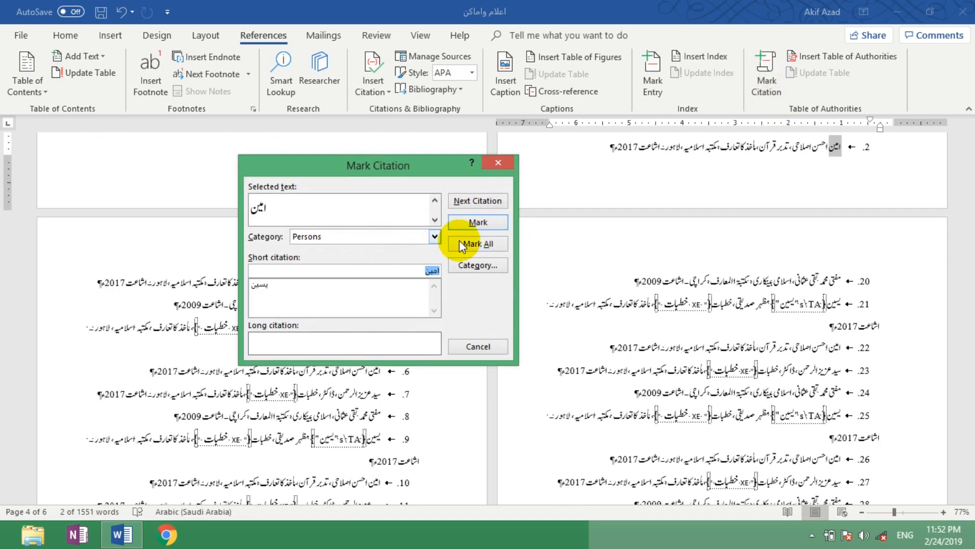
left_click(493, 243)
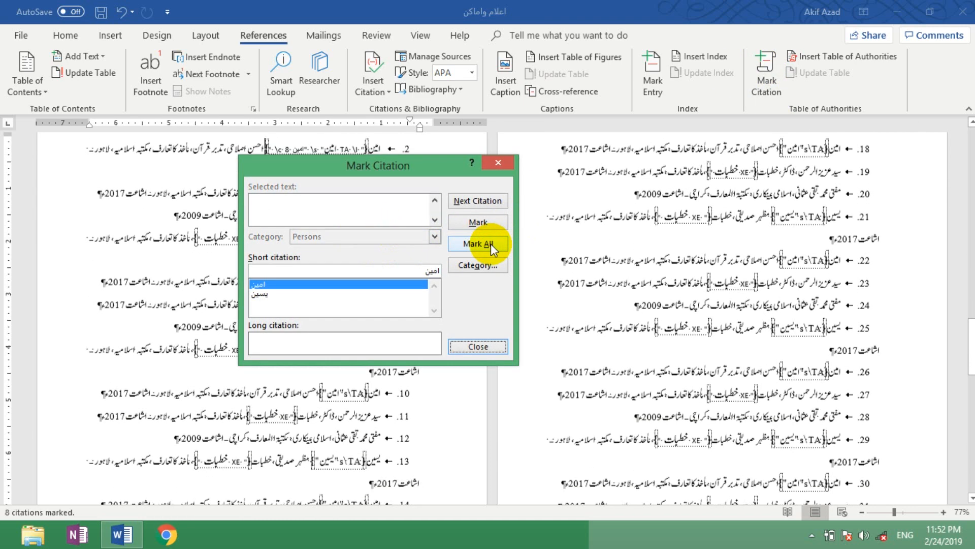
left_click(481, 346)
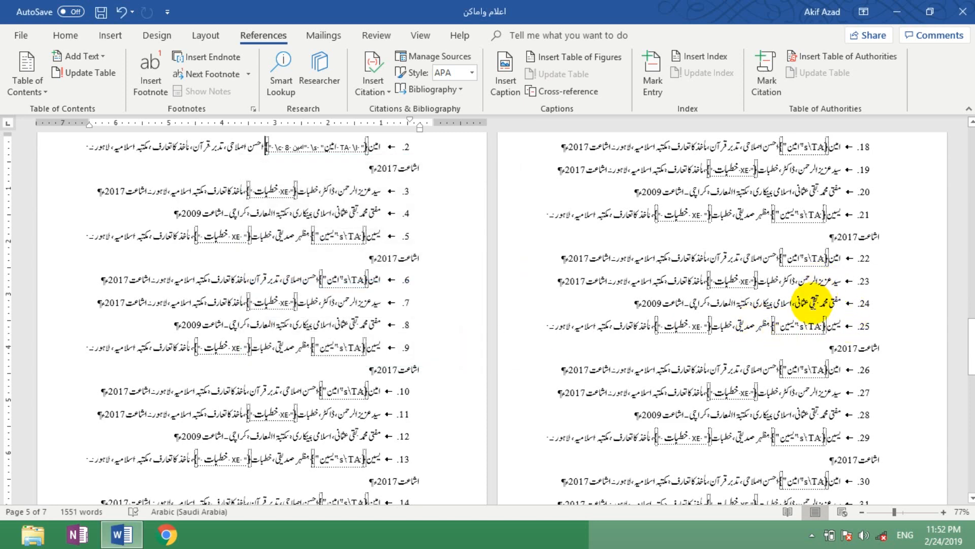
Step: Mark all occurrences of the third word of the author's name in reference 24 as Persons citations
double_click(814, 302)
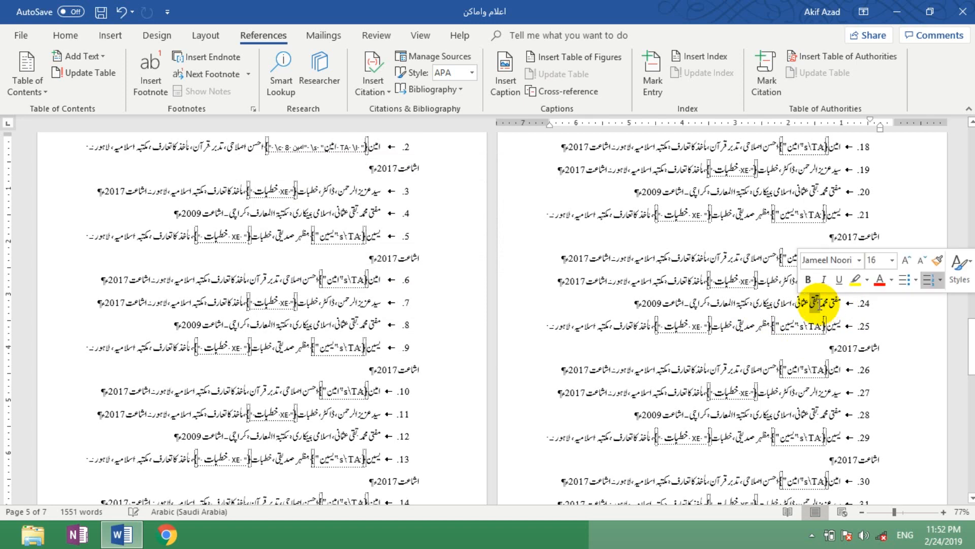
left_click(767, 71)
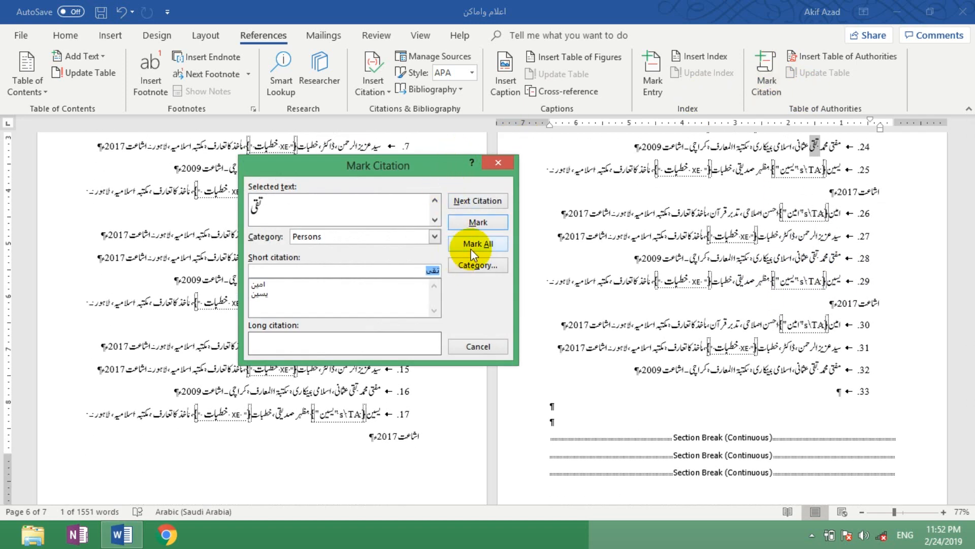
left_click(489, 245)
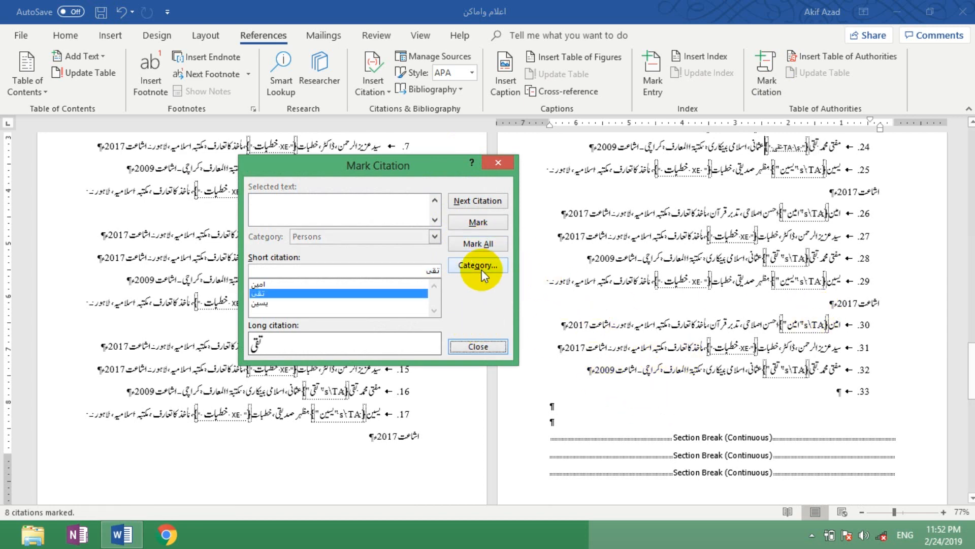
left_click(478, 346)
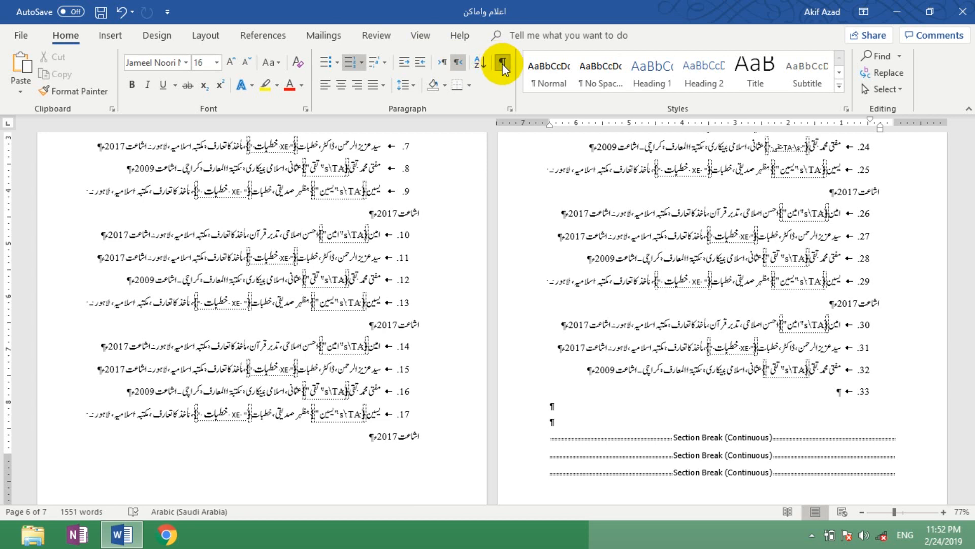
Step: Hide the formatting marks and place the cursor at the start of the blank last page
left_click(502, 63)
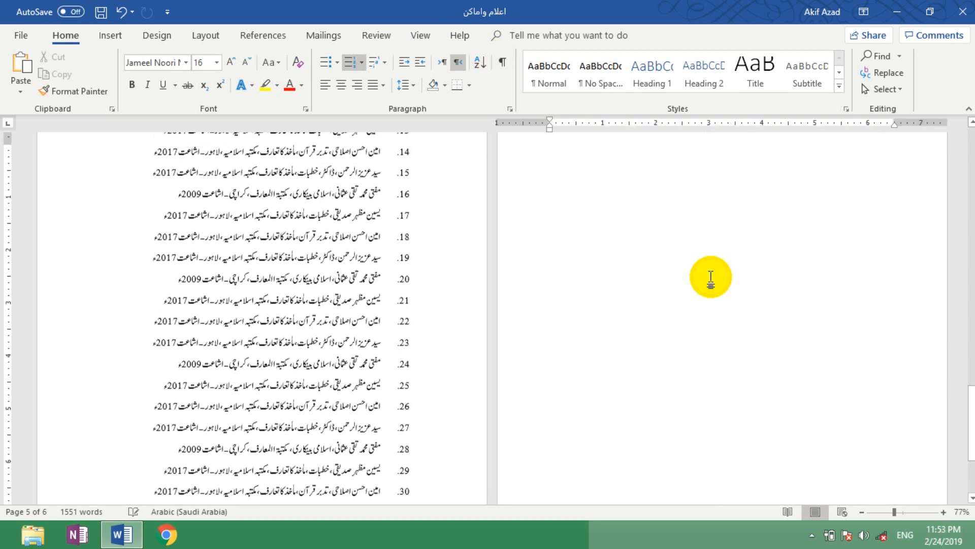
key("Return")
key("Return")
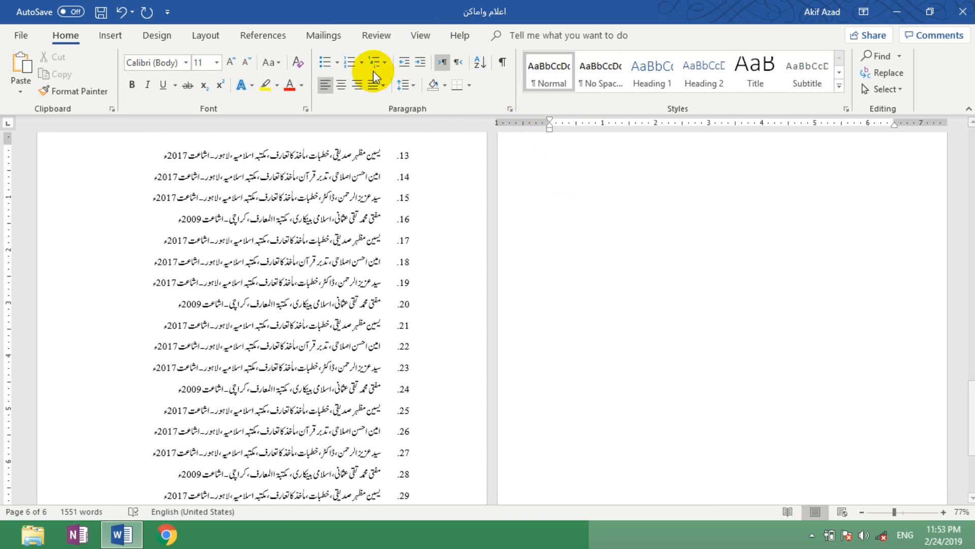
left_click(546, 172)
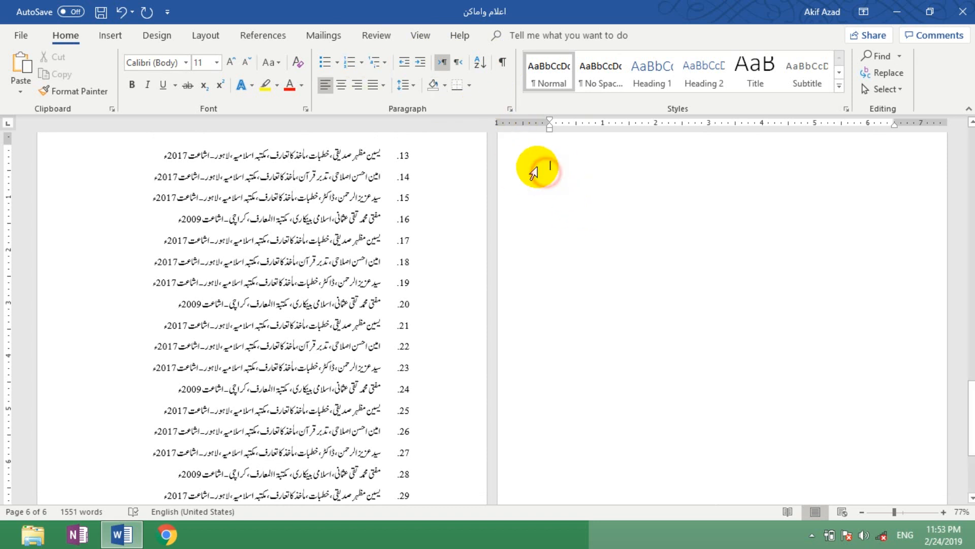
Step: Try inserting a table of authorities covering all categories on the last page, and undo the insertion
left_click(269, 33)
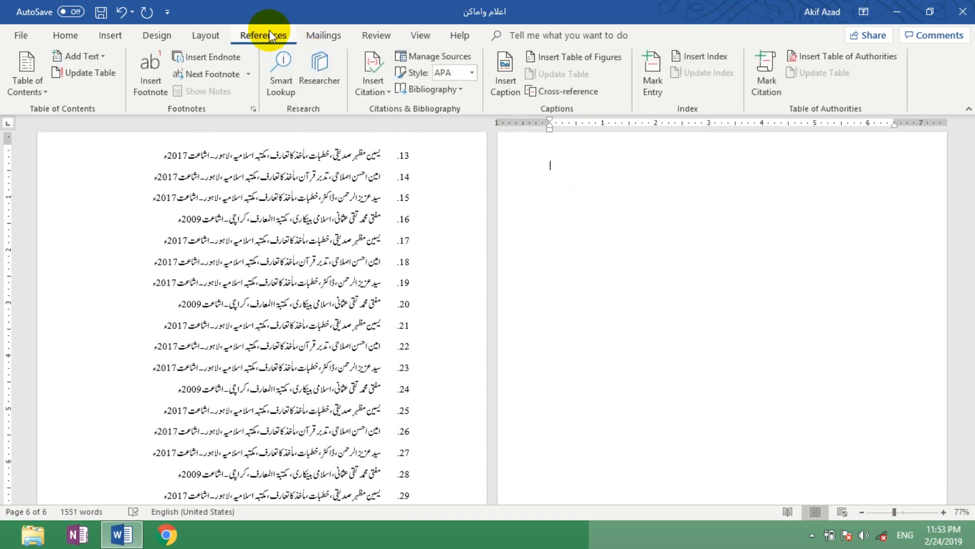
left_click(845, 58)
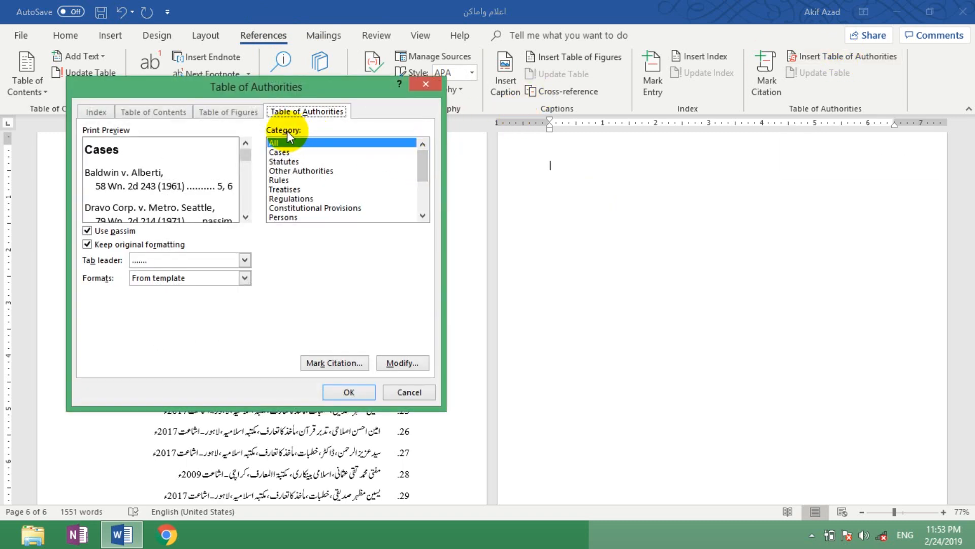
left_click(342, 391)
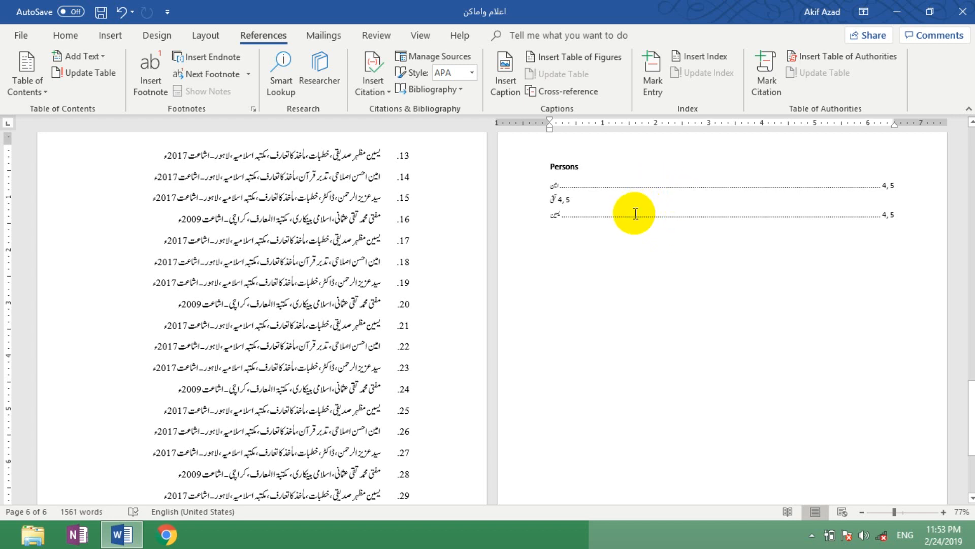
key("ctrl+z")
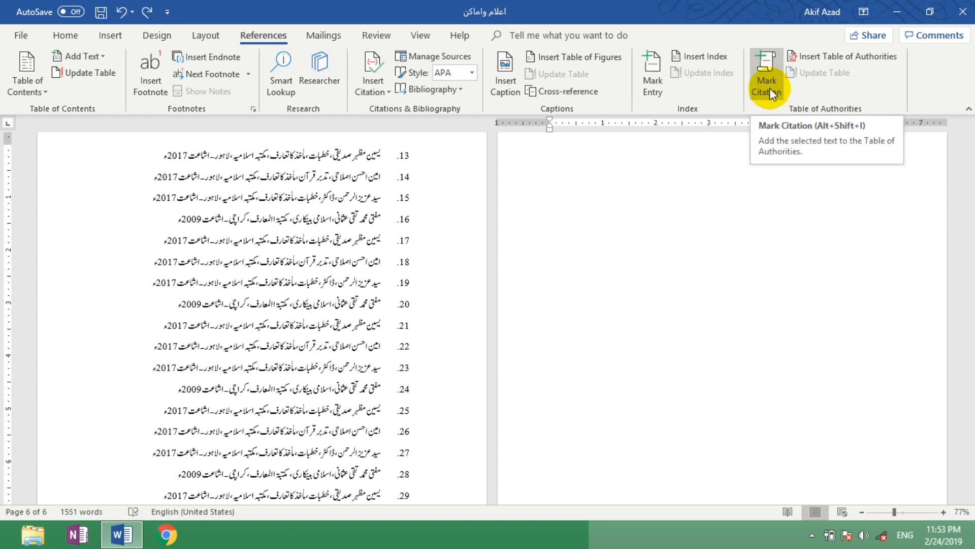
Step: Insert a table of authorities for the Persons category with a dashed tab leader on the last page
left_click(820, 57)
left_click_drag(423, 157, 423, 168)
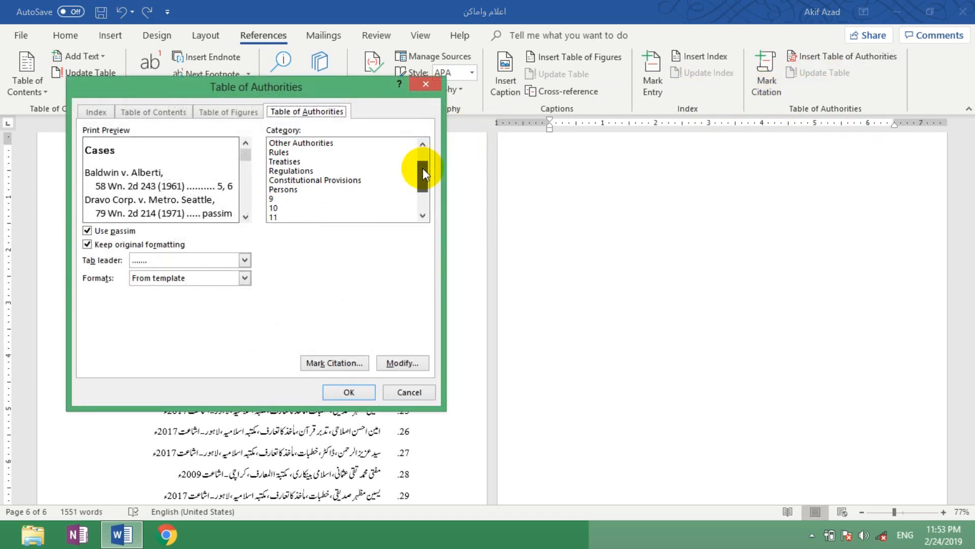
left_click(291, 191)
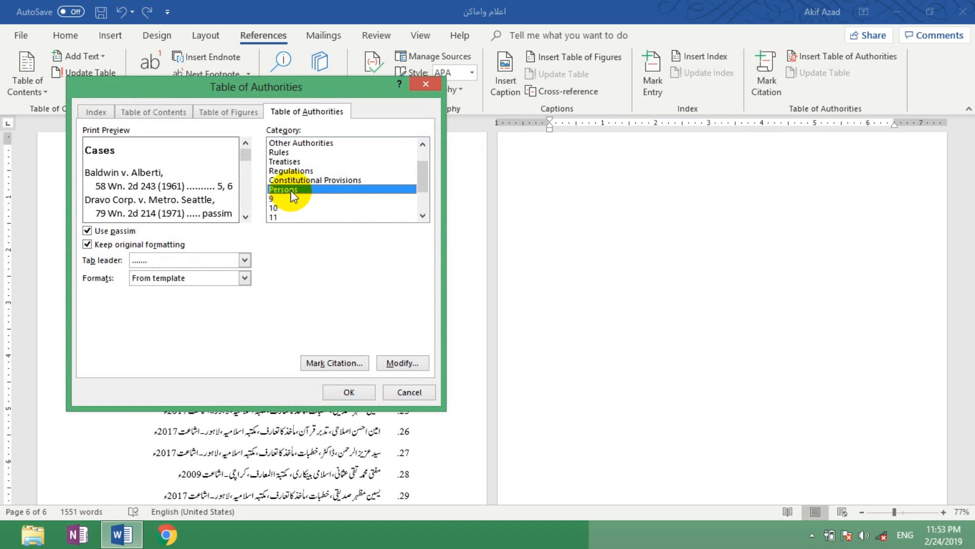
left_click(245, 259)
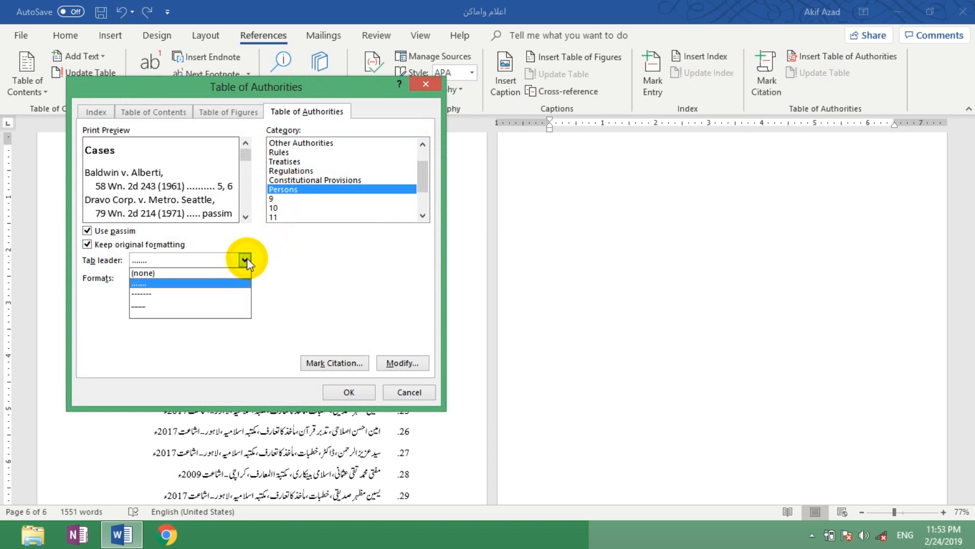
left_click(218, 292)
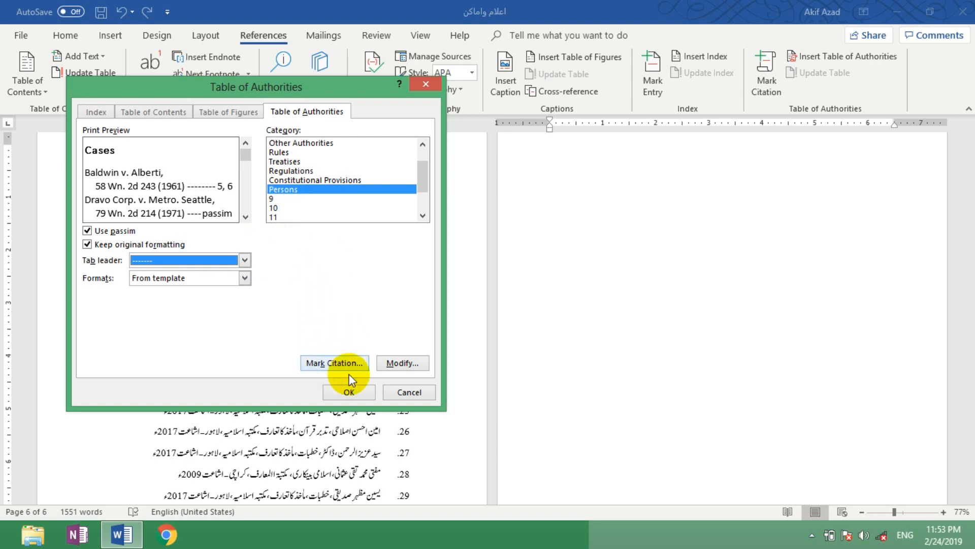
left_click(352, 392)
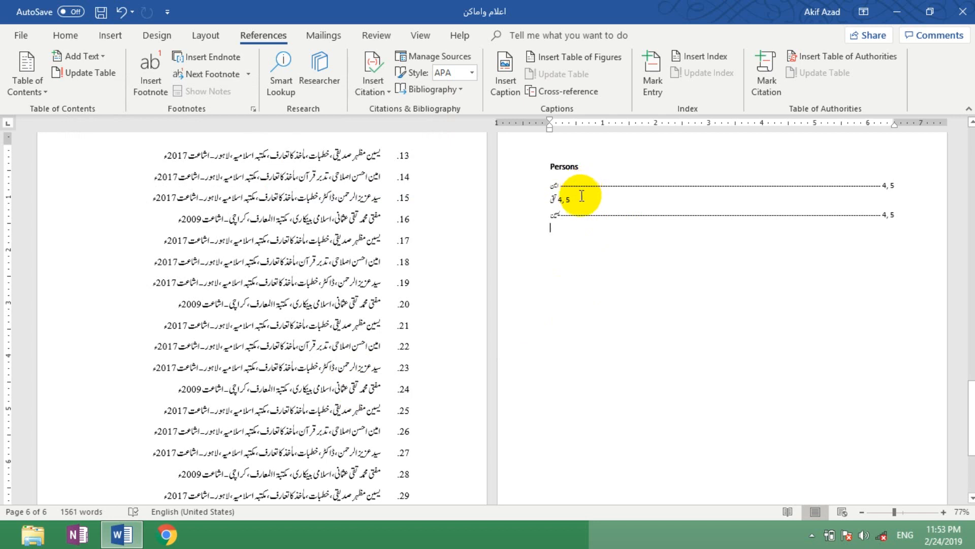
Step: Examine the Persons table entries and compare the spelling of the author's first name in reference 1 with the body text
left_click(572, 178)
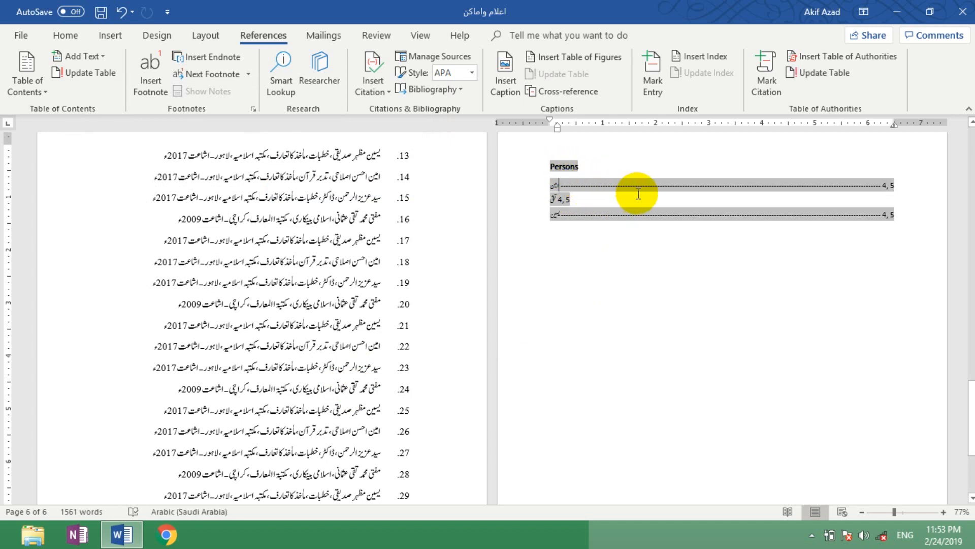
left_click(562, 186)
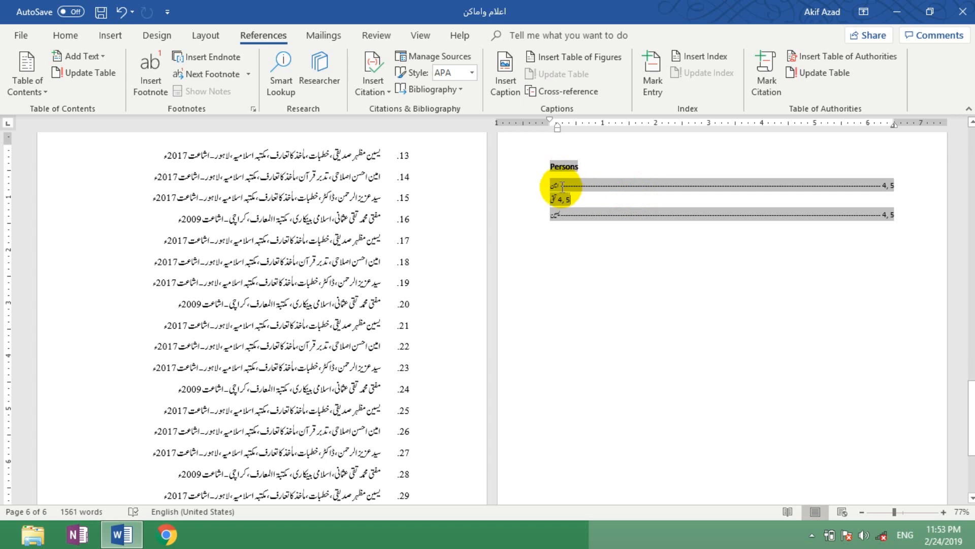
left_click(866, 185)
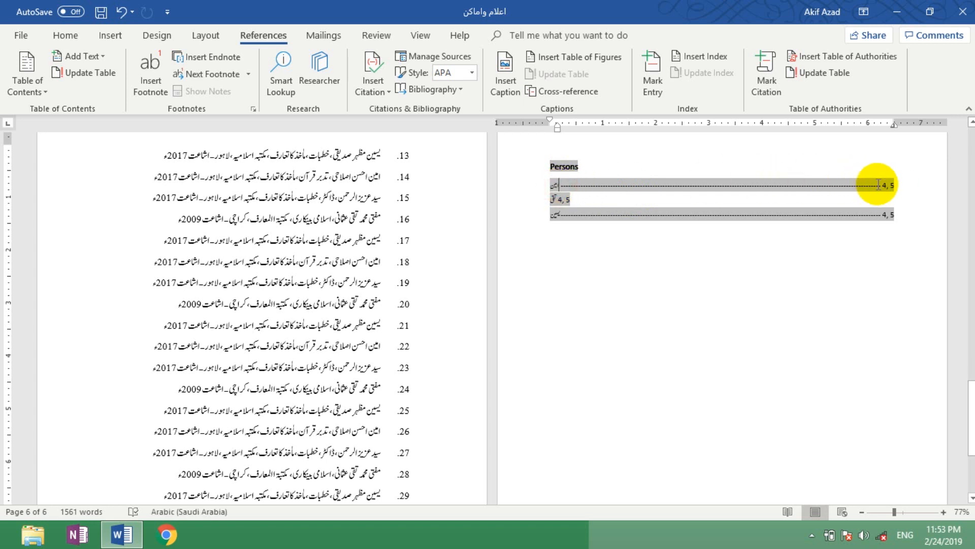
left_click(568, 200)
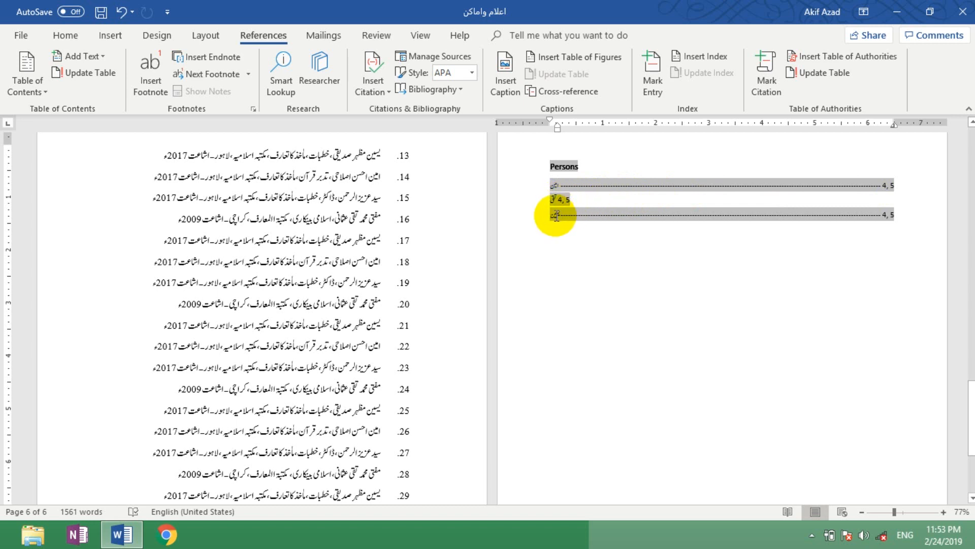
left_click(555, 215)
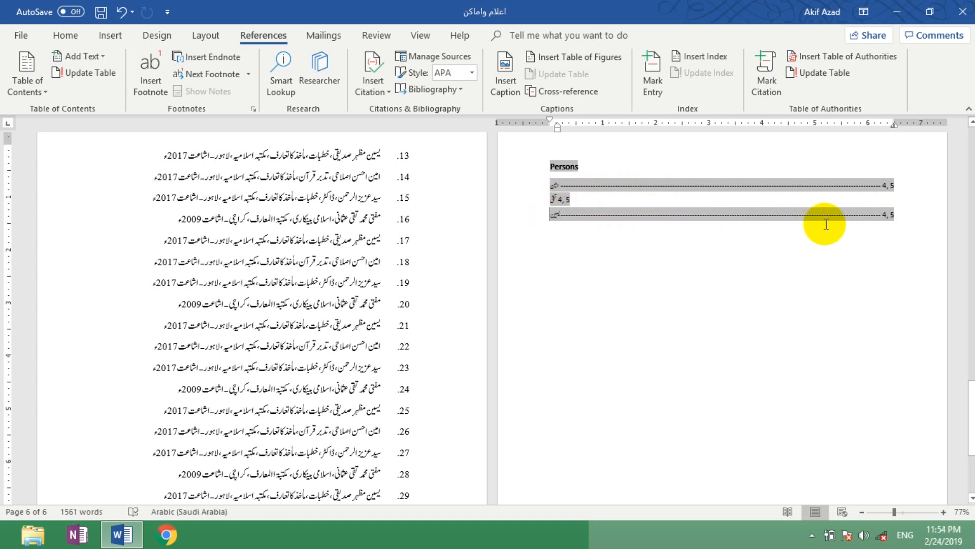
left_click_drag(970, 406, 973, 305)
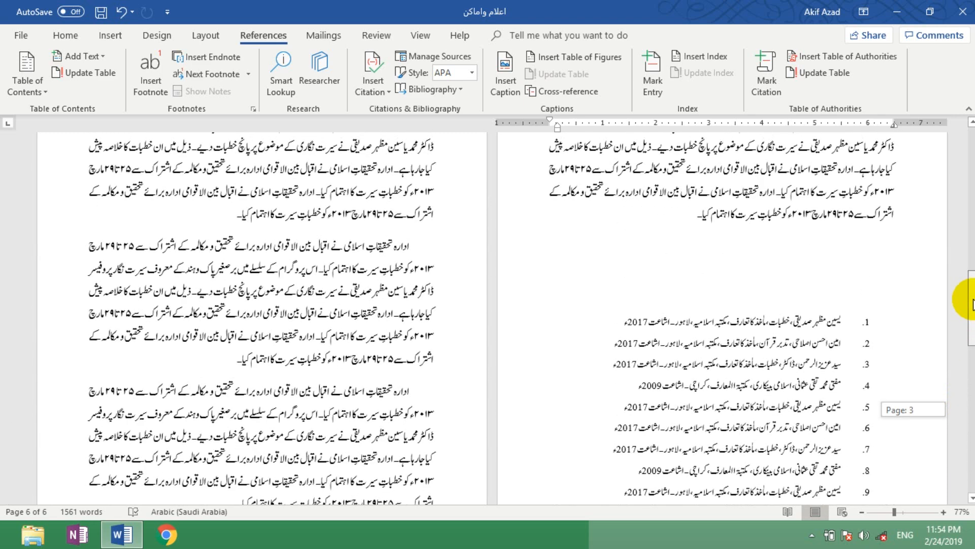
left_click(837, 322)
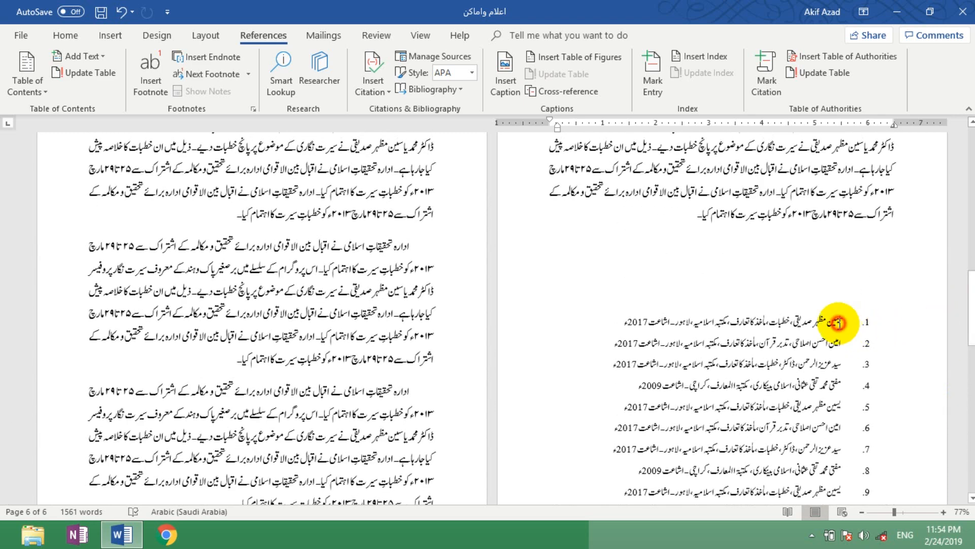
double_click(841, 328)
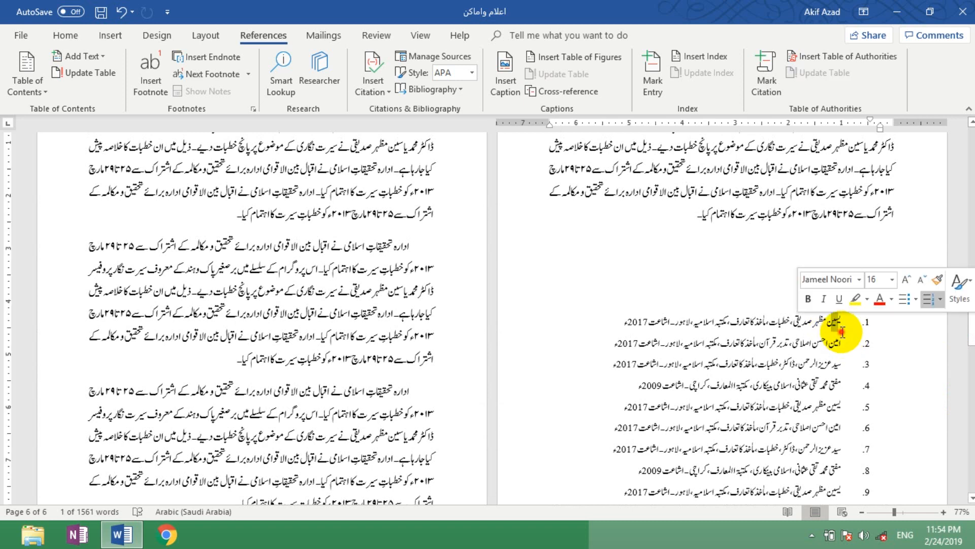
left_click(389, 291)
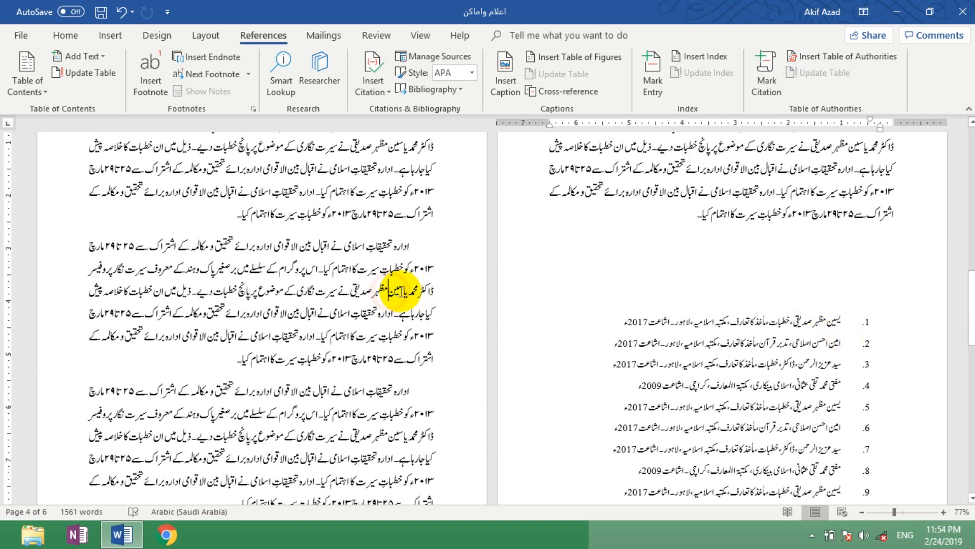
double_click(396, 291)
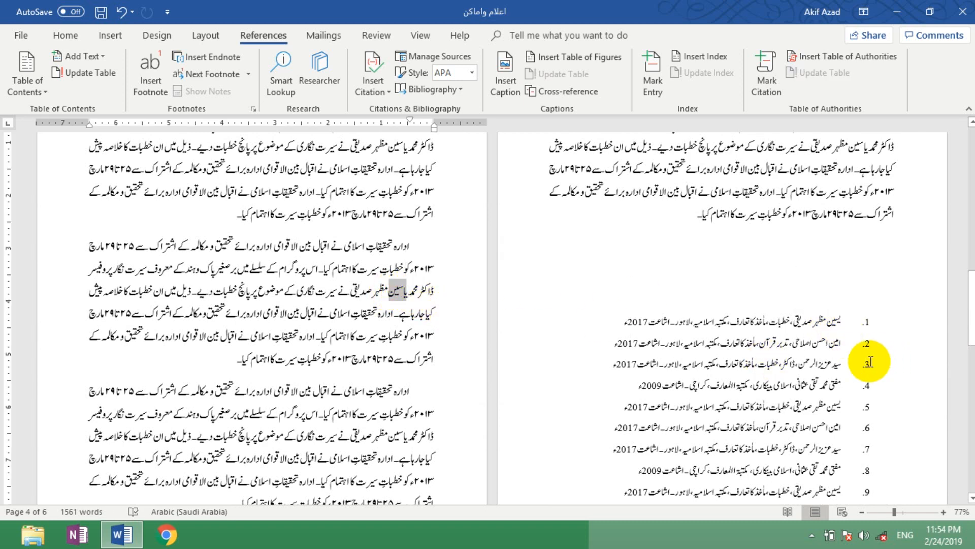
double_click(837, 322)
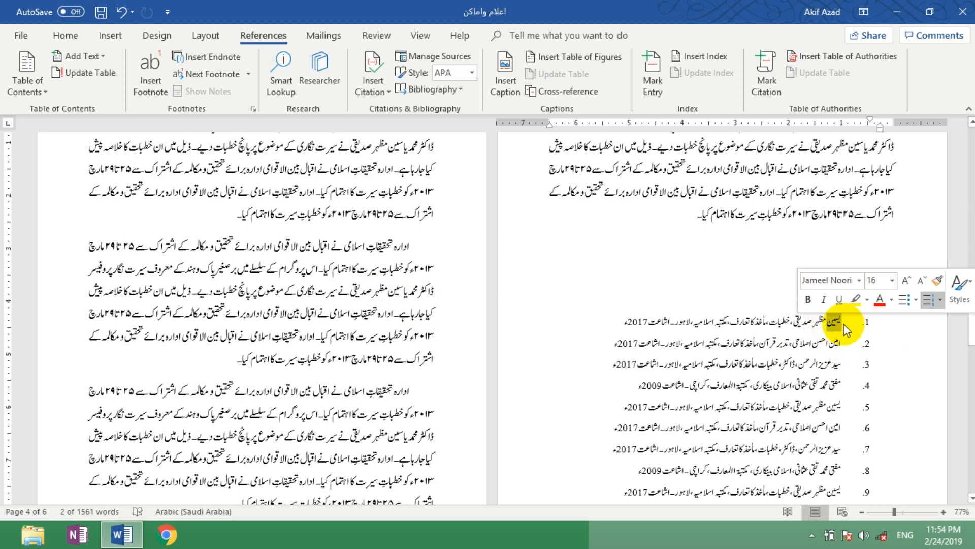
Step: Mark all occurrences of the scholar's first name, as spelled in the body paragraph, as citations under Persons
left_click(385, 291)
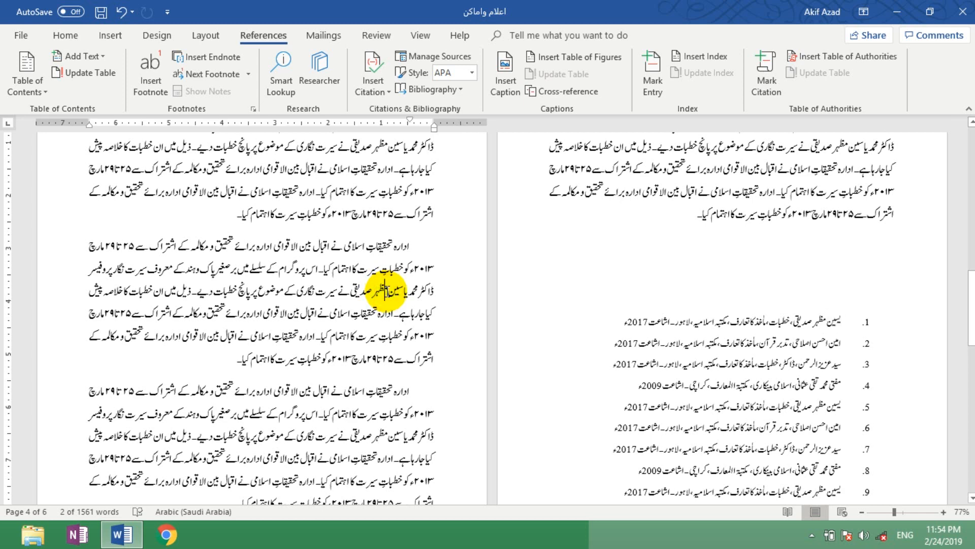
left_click_drag(388, 291, 405, 293)
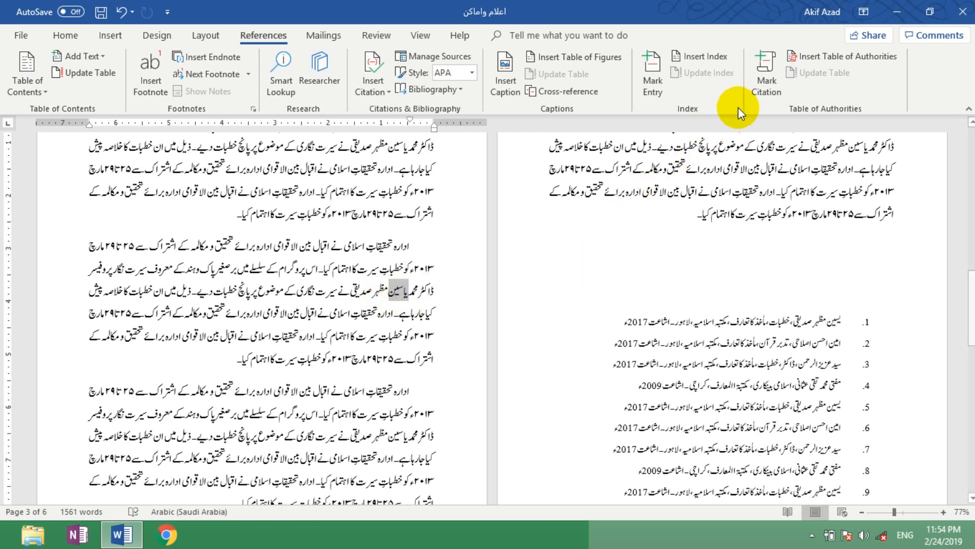
left_click(767, 76)
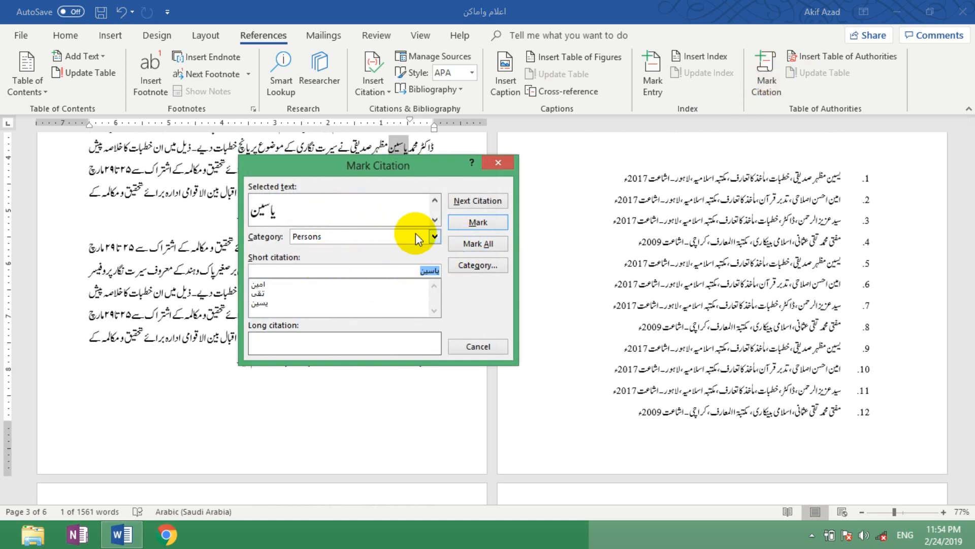
left_click(490, 246)
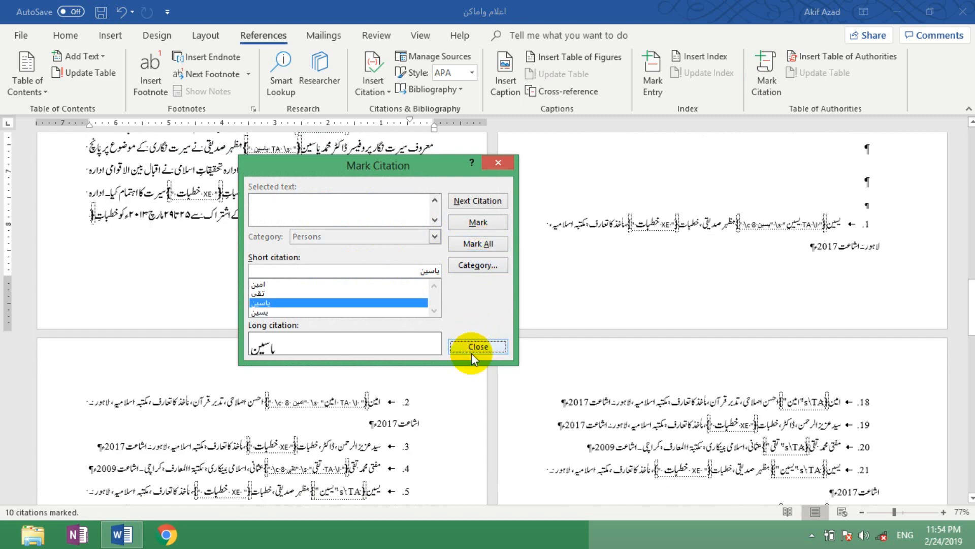
left_click(478, 347)
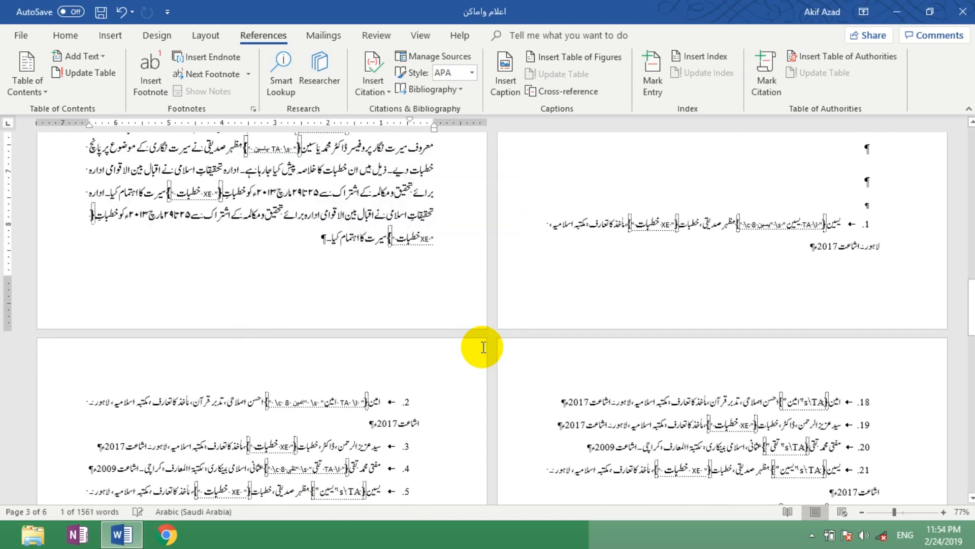
Step: Hide the formatting marks and return to the Persons table on the last page
left_click_drag(971, 325, 971, 429)
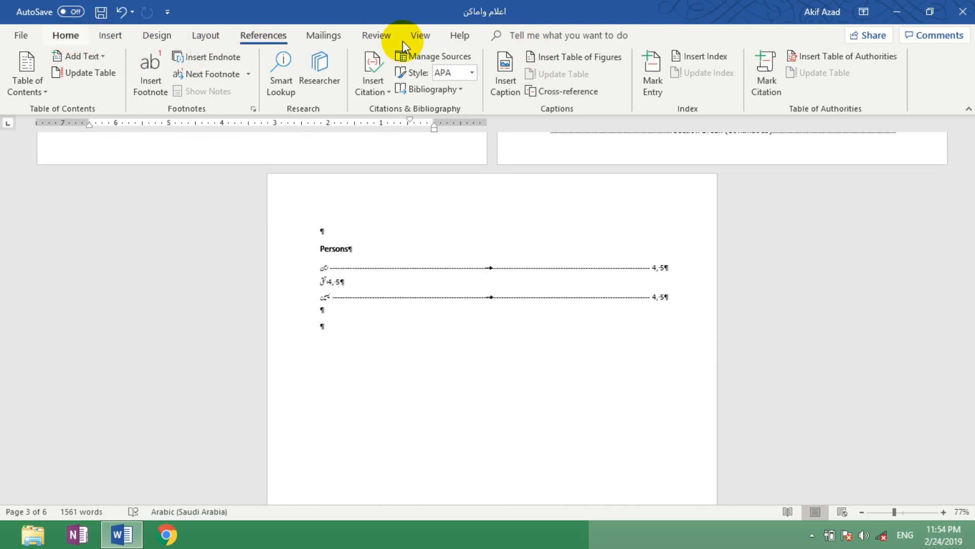
left_click(68, 36)
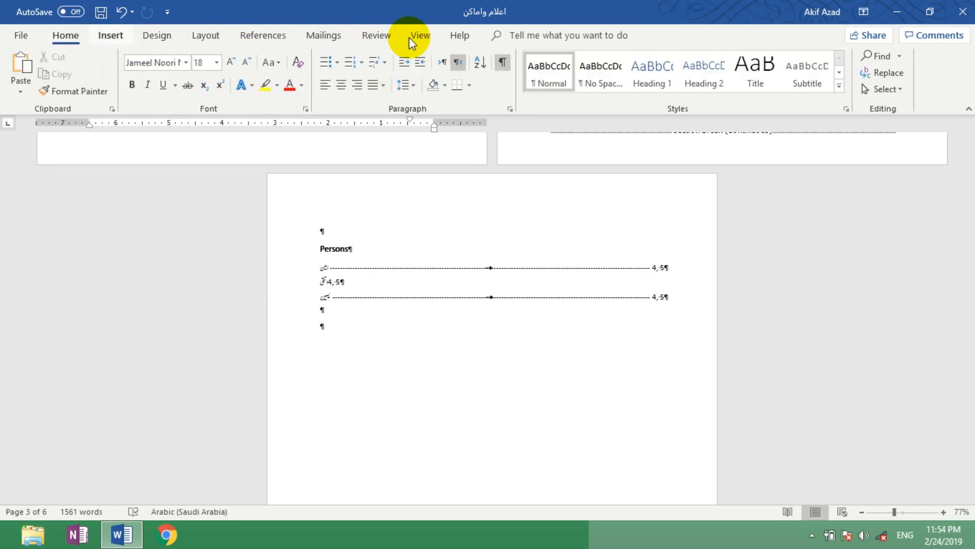
left_click(502, 63)
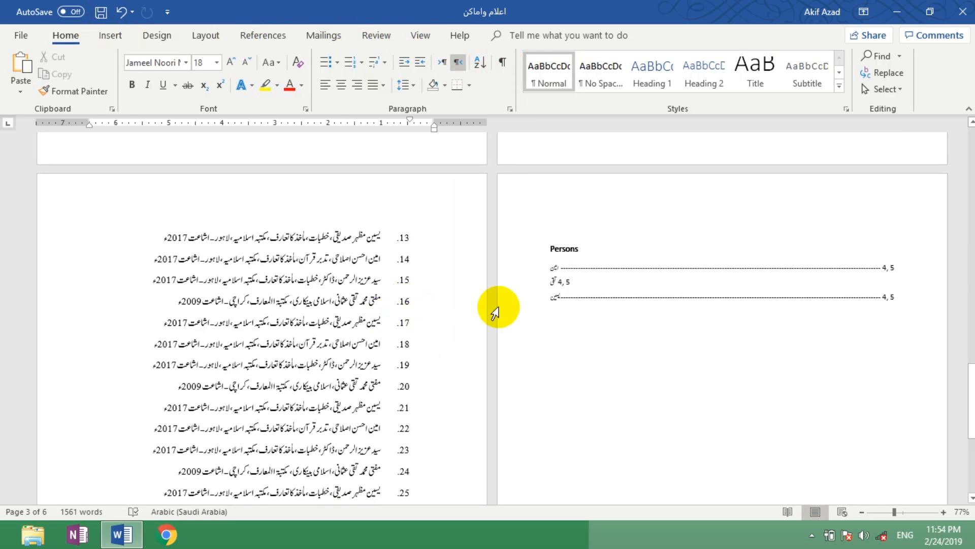
Step: Delete the entire Persons table of authorities from the last page
left_click(566, 254)
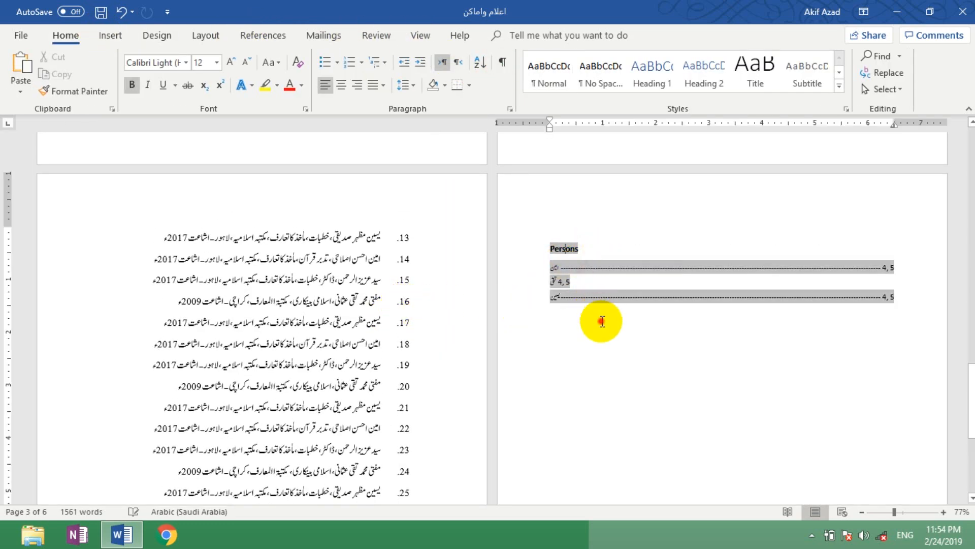
left_click(581, 326)
left_click_drag(581, 326, 543, 244)
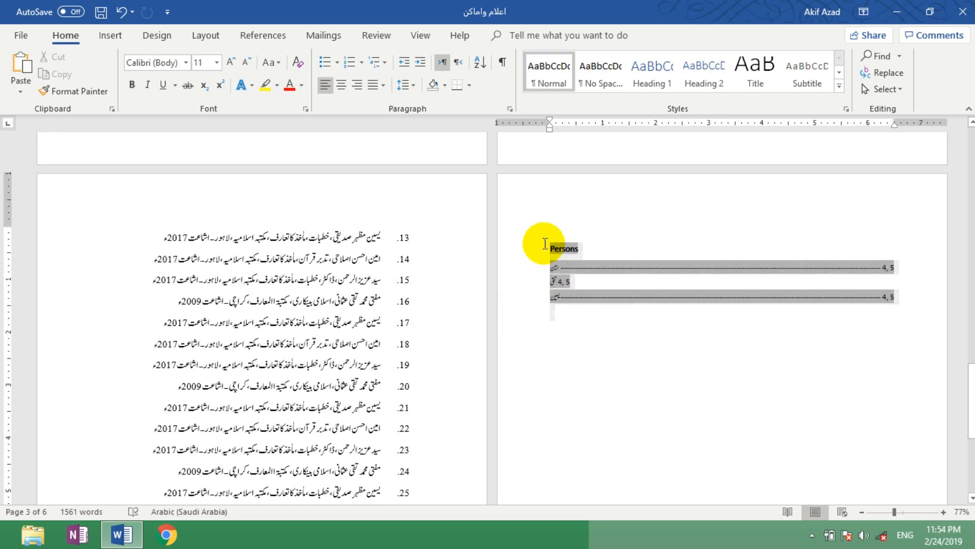
key("Delete")
left_click(542, 241)
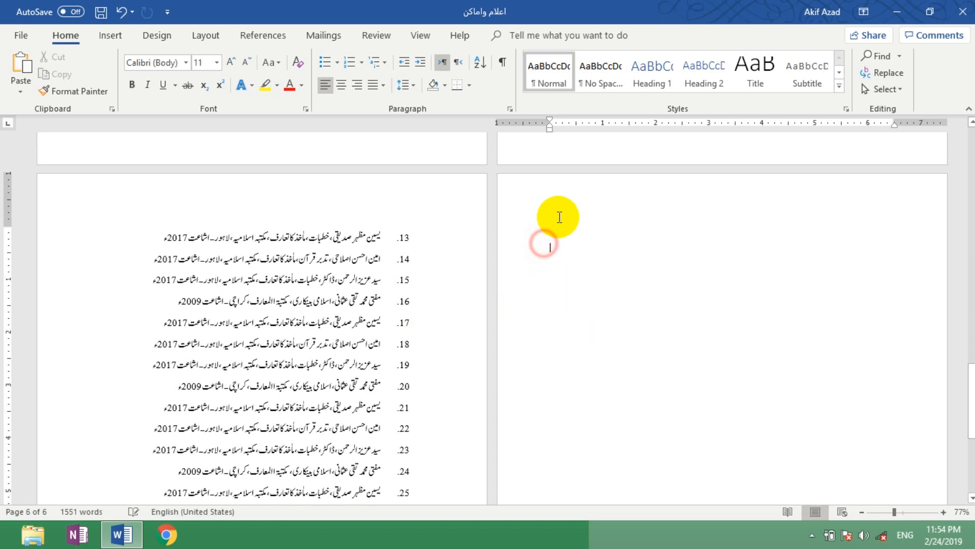
Step: Insert a table of authorities for the Persons category with a dotted tab leader on the blank last page
left_click(262, 35)
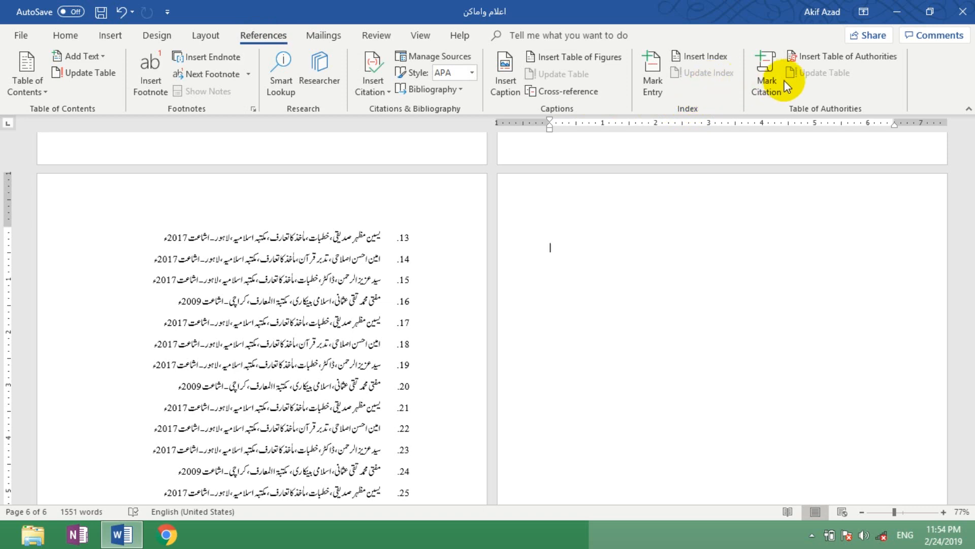
left_click(844, 63)
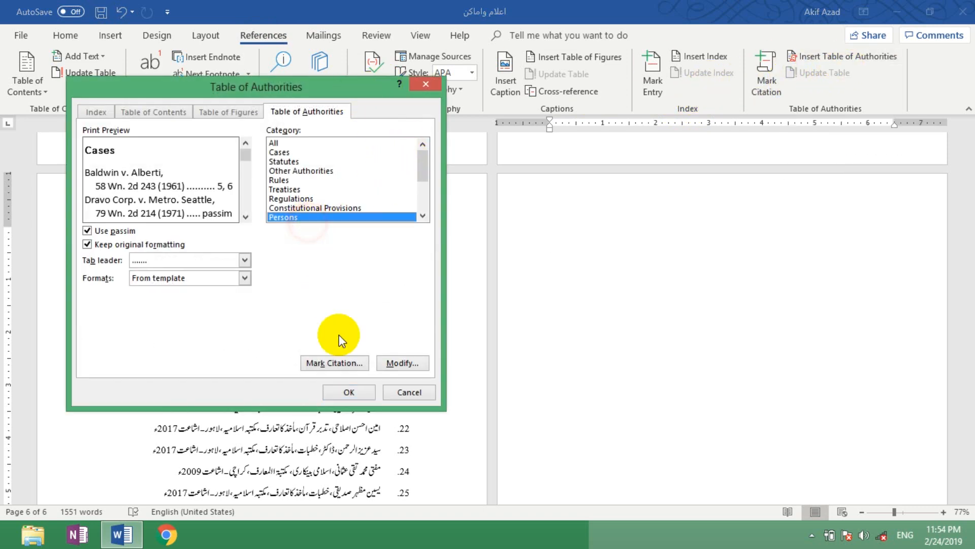
left_click(348, 392)
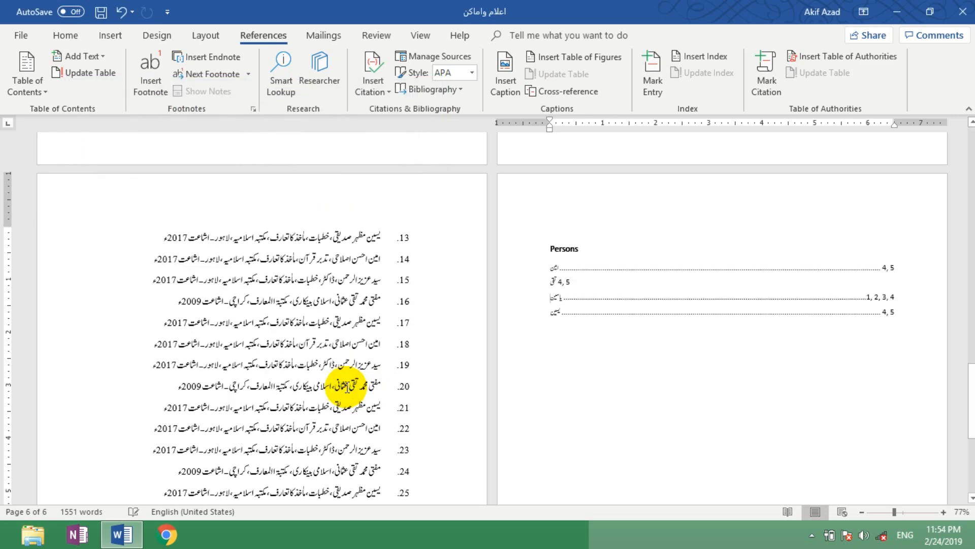
left_click(564, 300)
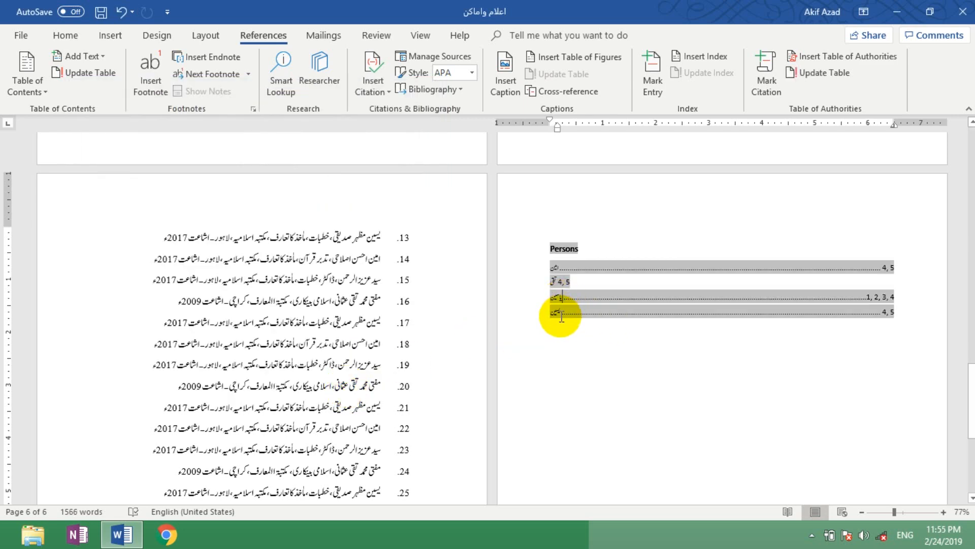
left_click(644, 348)
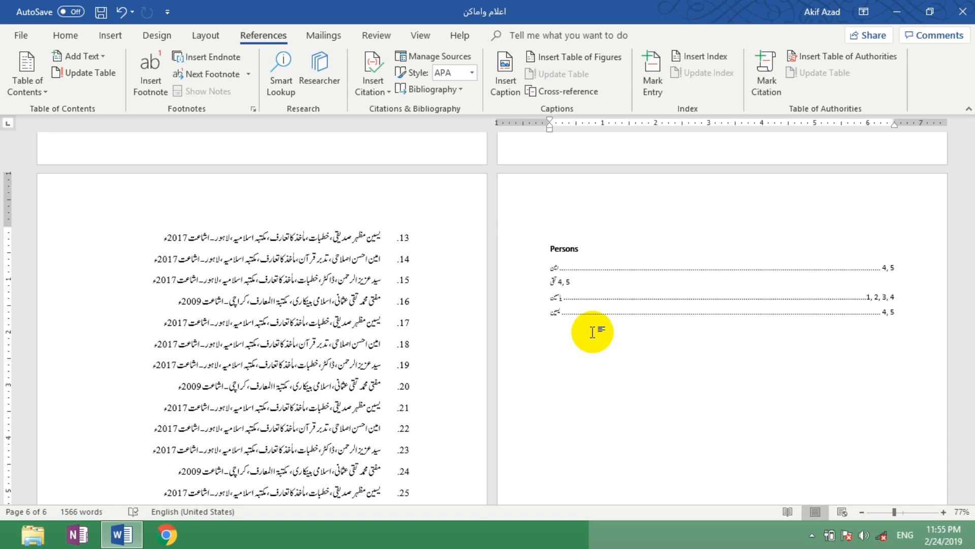
left_click(955, 11)
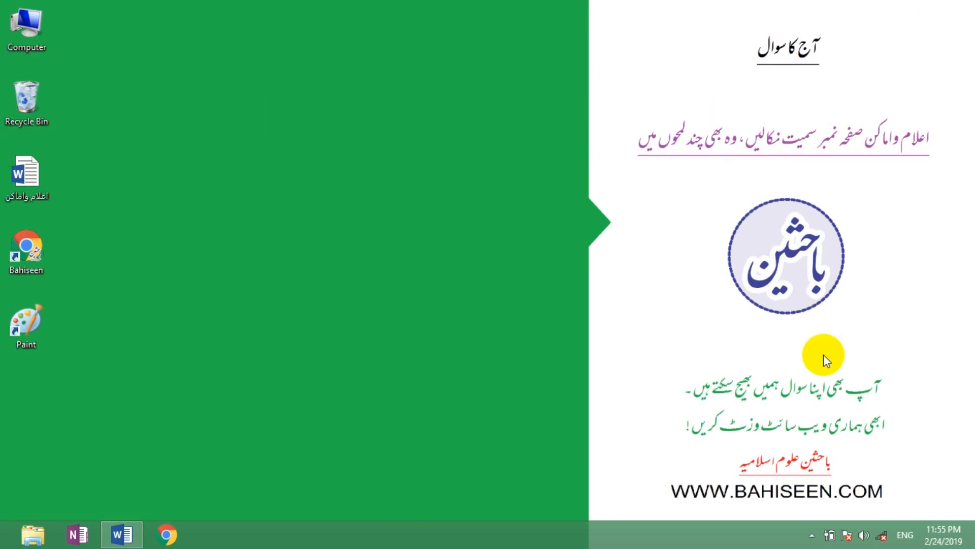
left_click(811, 535)
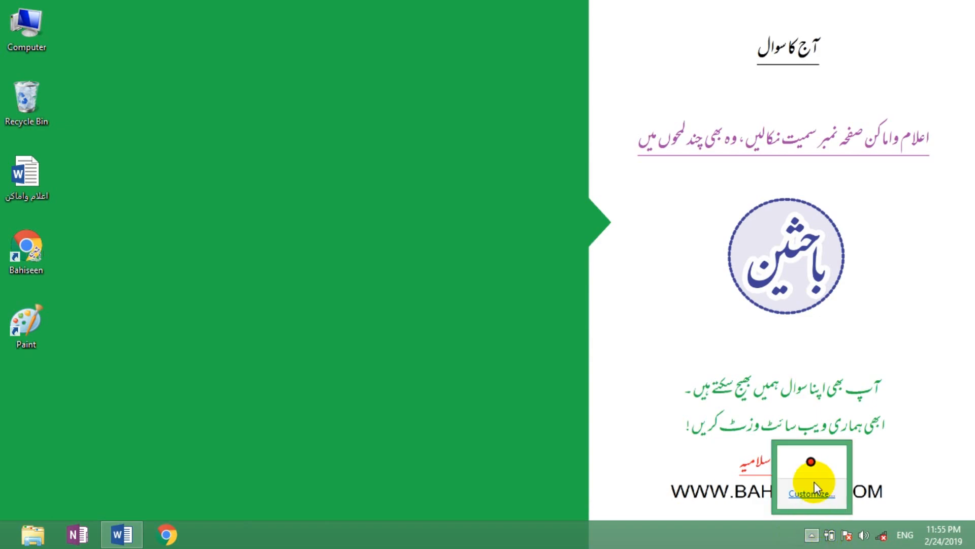